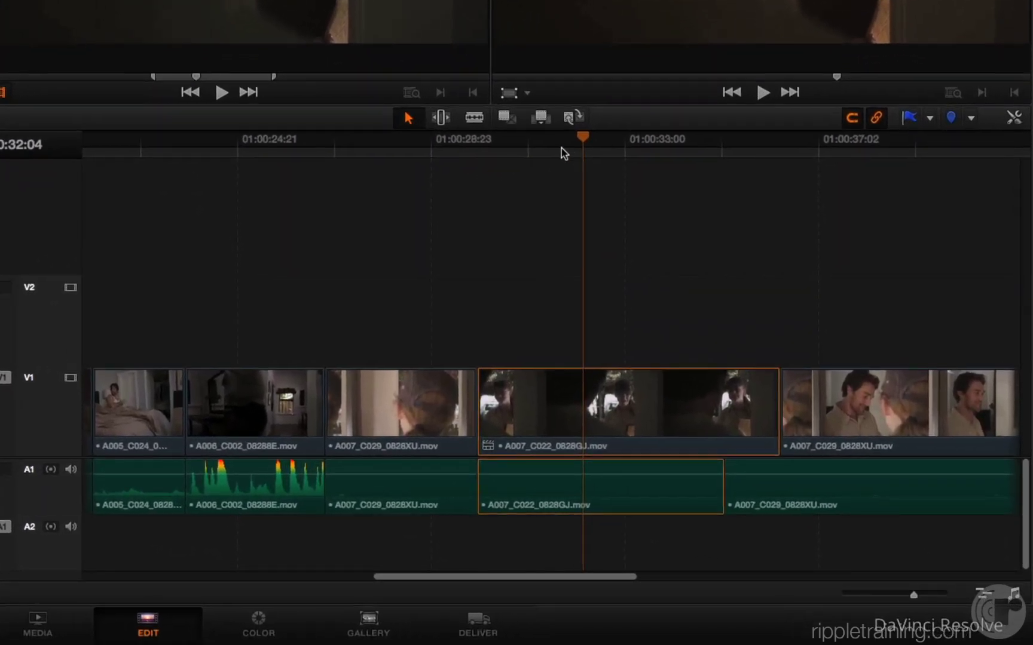
# Add clip markers to A007_C022_0828GJ.mov at about 01:00:31:20 and 01:00:33:08
pyautogui.moveTo(556, 152); pyautogui.dragTo(623, 154)
pyautogui.moveTo(561, 173); pyautogui.dragTo(567, 175)
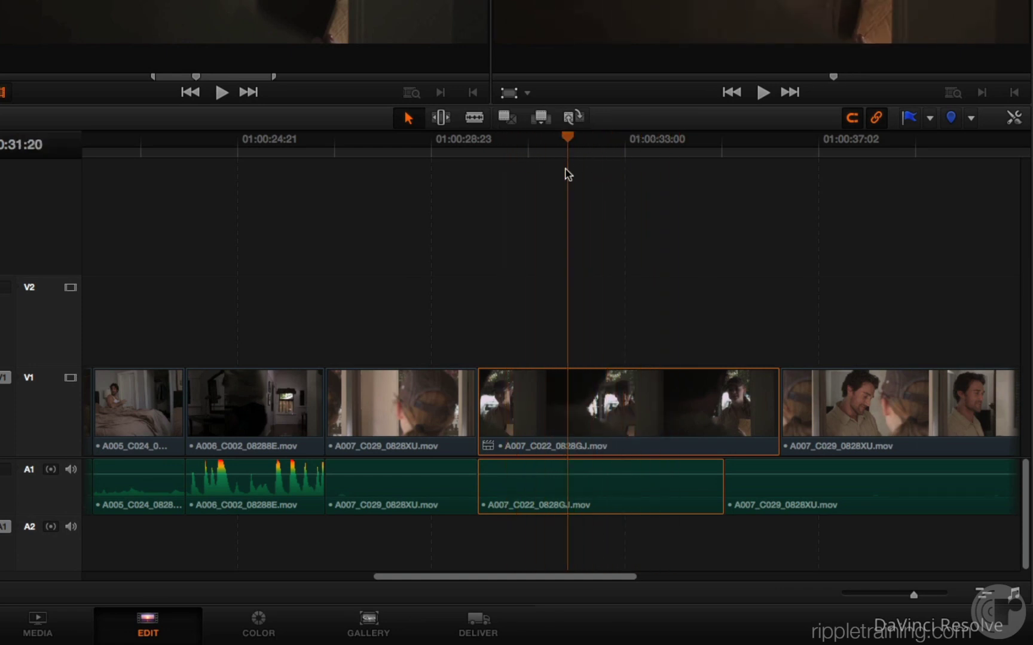
pyautogui.press('m')
pyautogui.click(638, 151)
pyautogui.press('m')
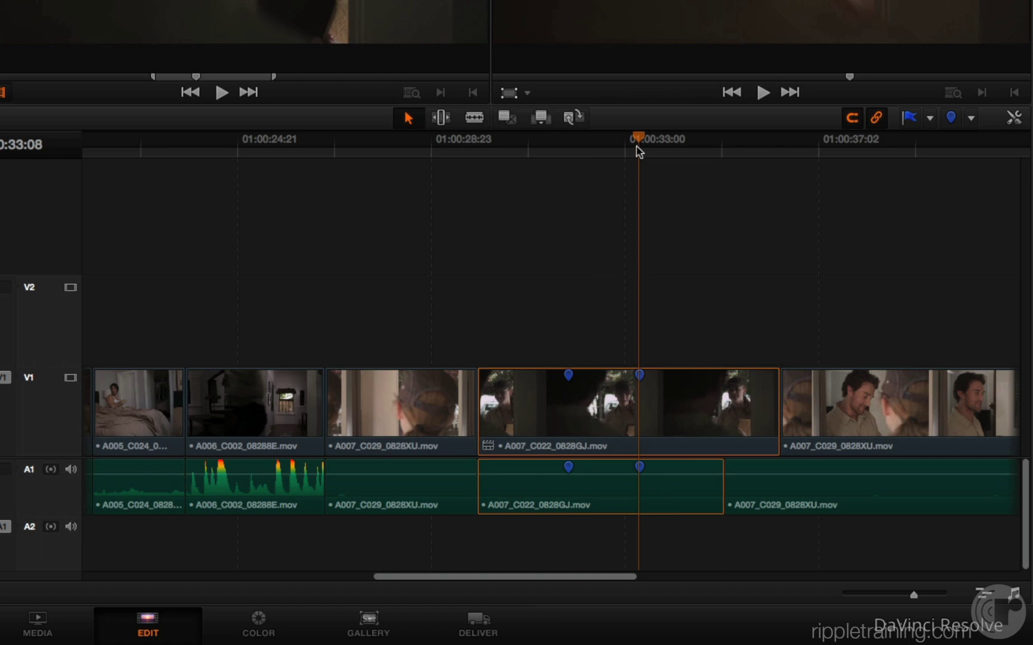
# Add a timeline marker at 01:00:25:00, then move the playhead to 01:00:31:22
pyautogui.moveTo(578, 161)
pyautogui.mouseDown()
pyautogui.moveTo(431, 156)
pyautogui.moveTo(233, 171)
pyautogui.moveTo(243, 178)
pyautogui.mouseUp()
pyautogui.press('m')
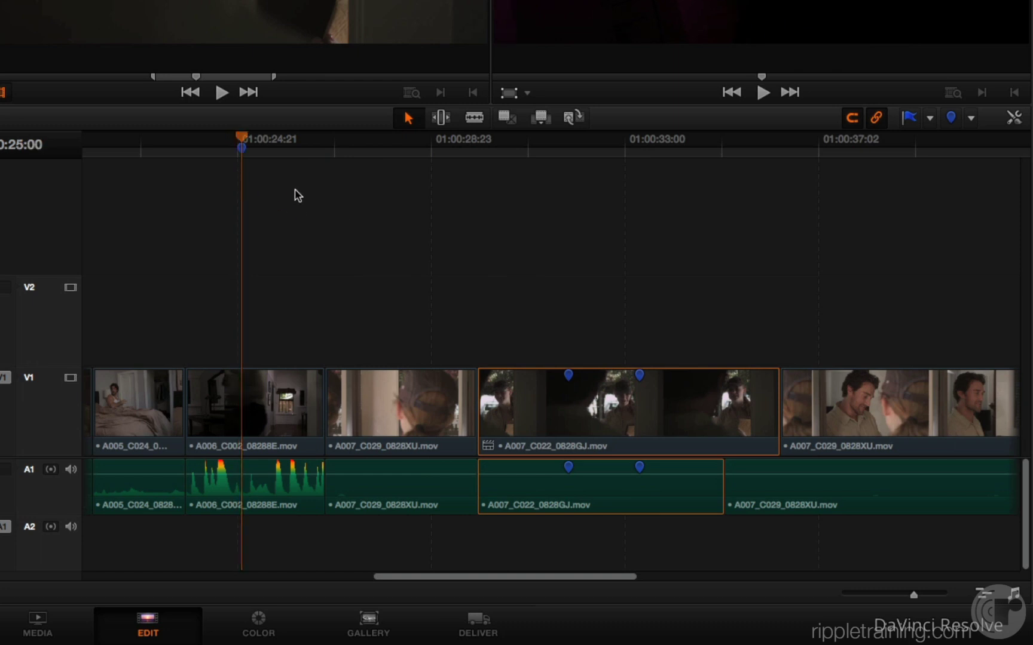
pyautogui.moveTo(286, 150); pyautogui.dragTo(369, 159)
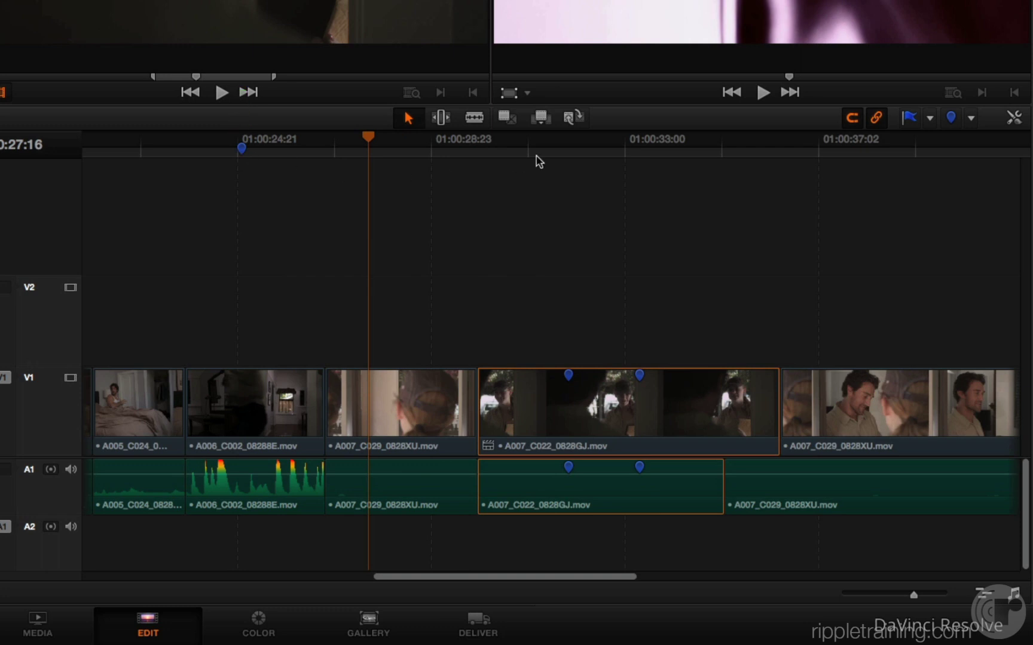
pyautogui.click(572, 157)
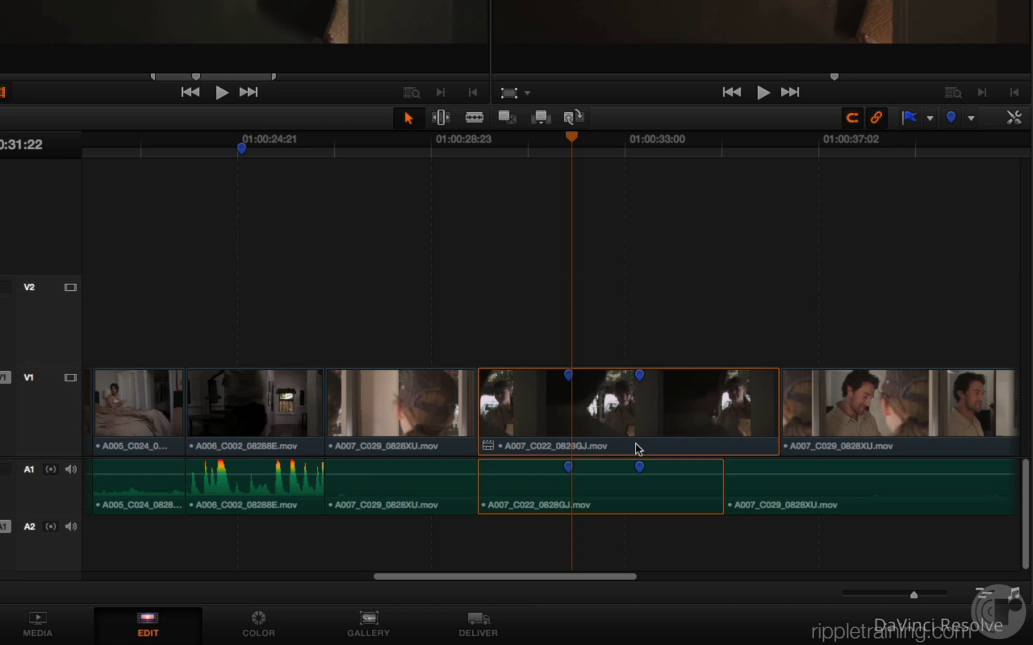
# With the clip deselected, add timeline markers at 01:00:32:12, 01:00:34:00 and 01:00:35:03
pyautogui.press('super+shift+a')
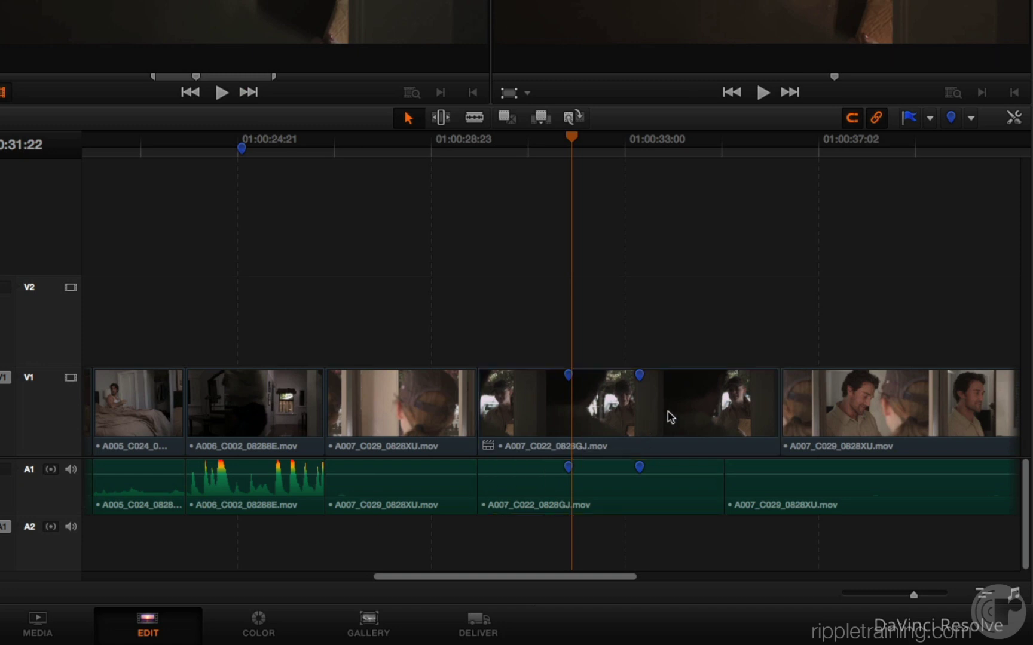
pyautogui.click(599, 150)
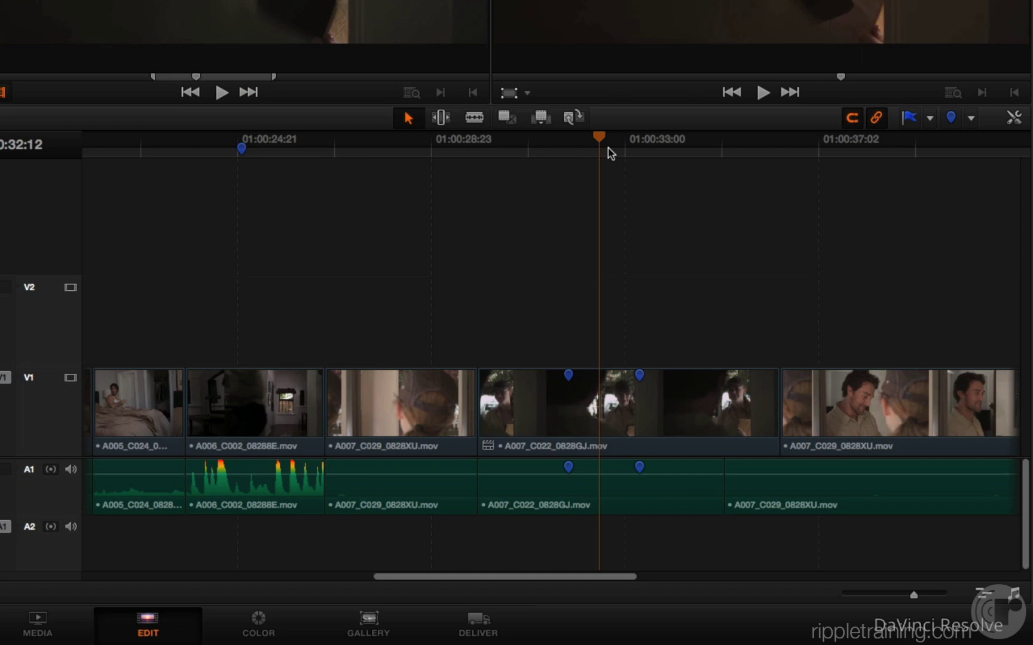
pyautogui.press('m')
pyautogui.click(670, 153)
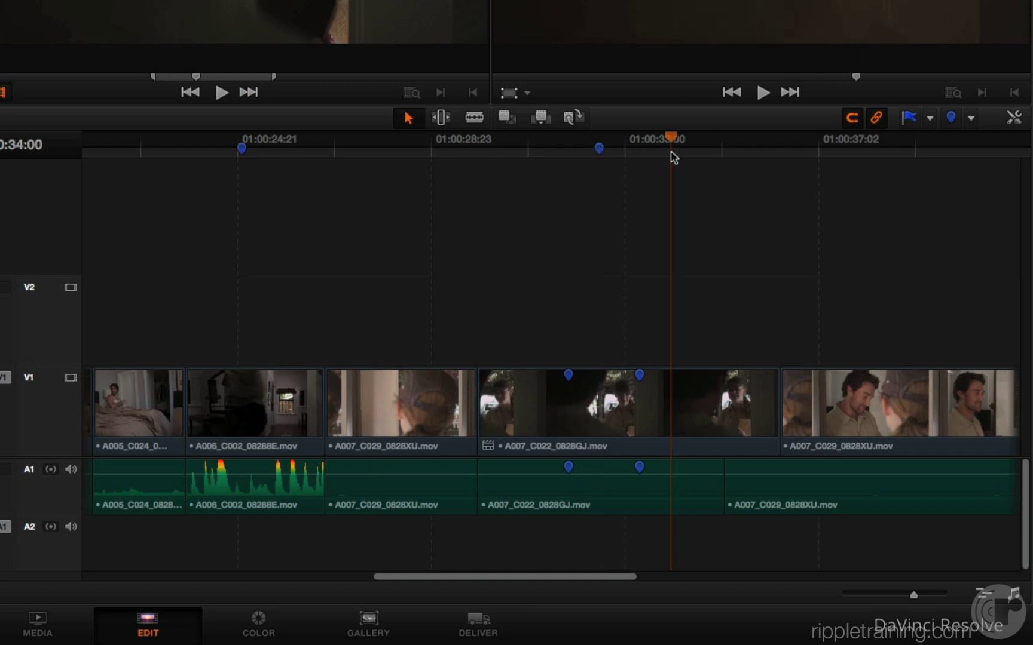
pyautogui.press('m')
pyautogui.click(724, 150)
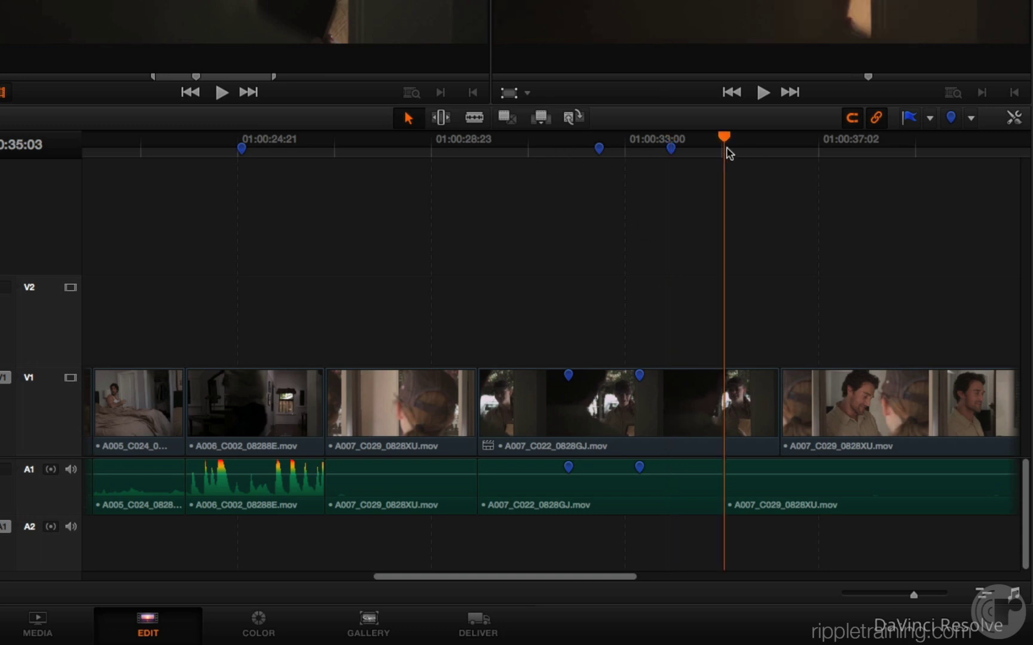
pyautogui.click(950, 119)
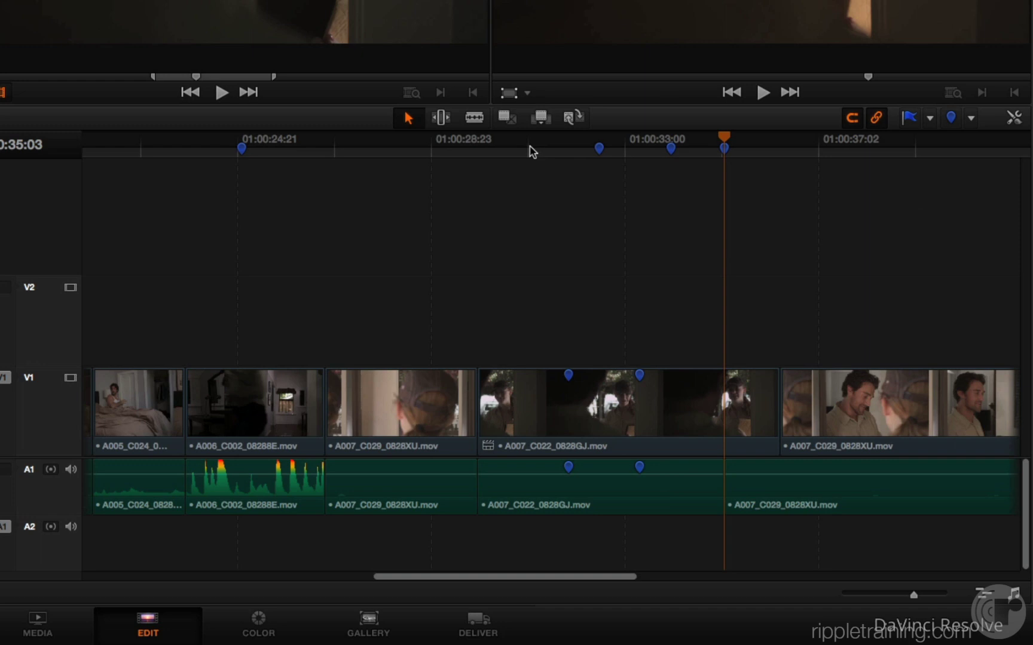
pyautogui.click(385, 155)
# Play the selected clips from about 01:00:26 dropping markers on the fly, then select only A007_C022
pyautogui.moveTo(226, 332); pyautogui.dragTo(762, 422)
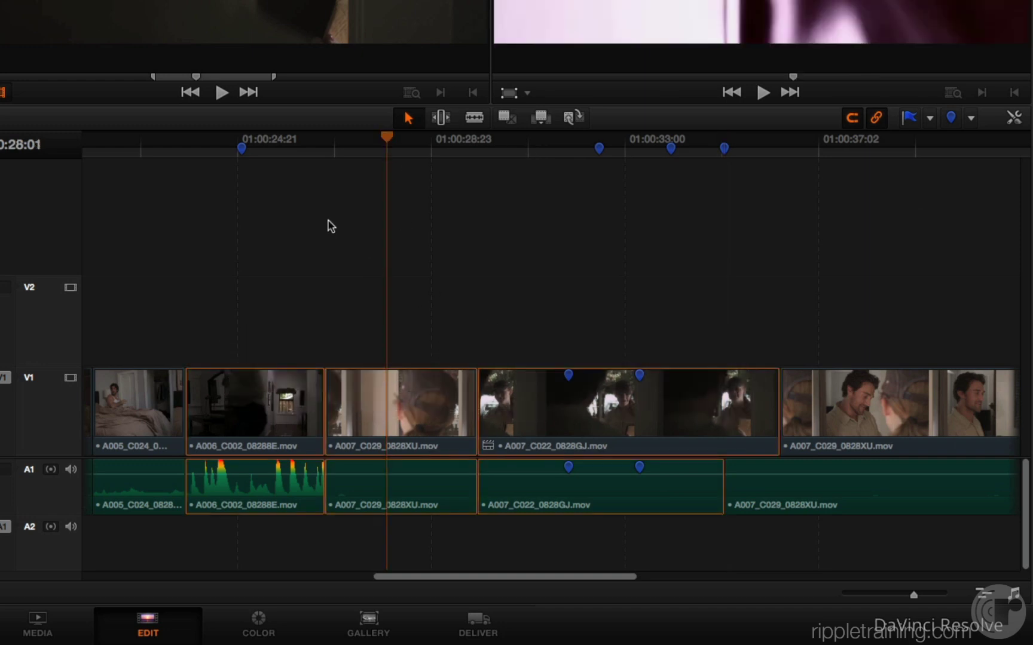
pyautogui.click(277, 147)
pyautogui.press('space')
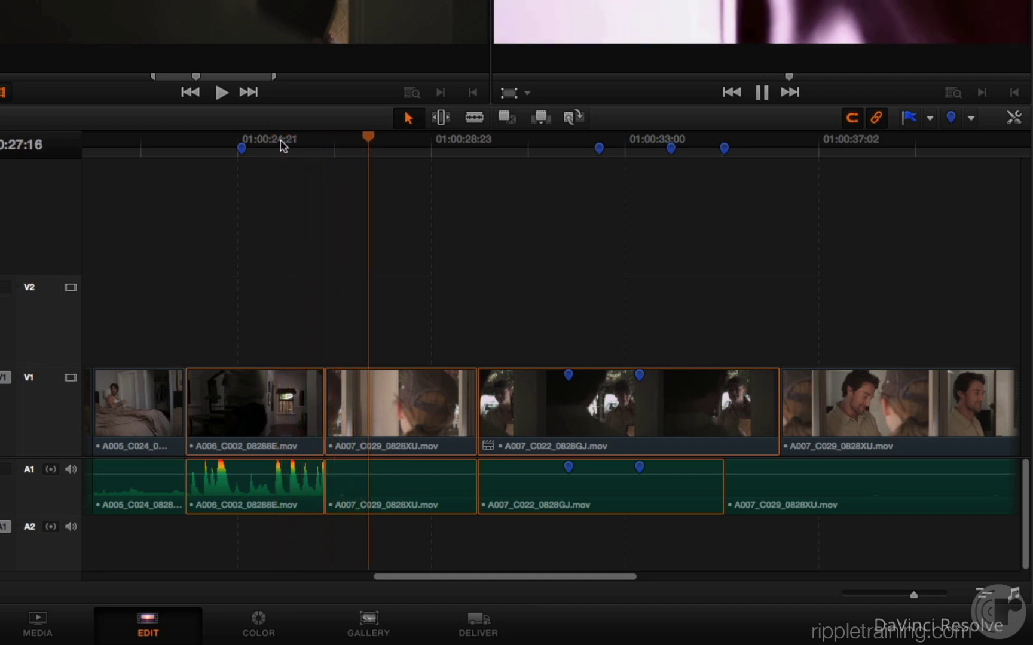
pyautogui.press('m')
pyautogui.press('m')
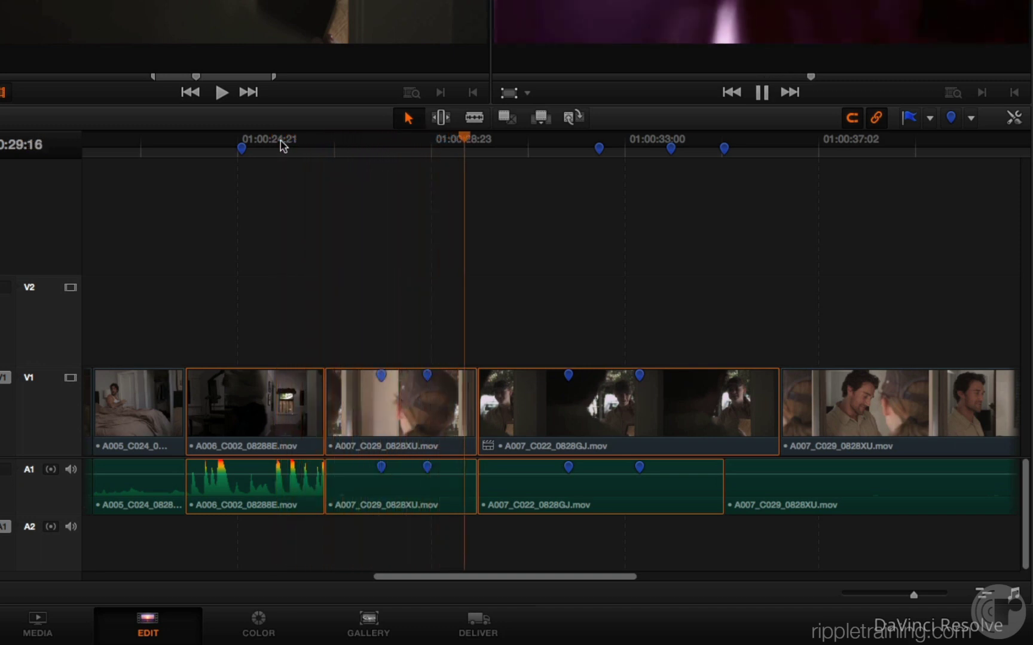
pyautogui.press('m')
pyautogui.press('space')
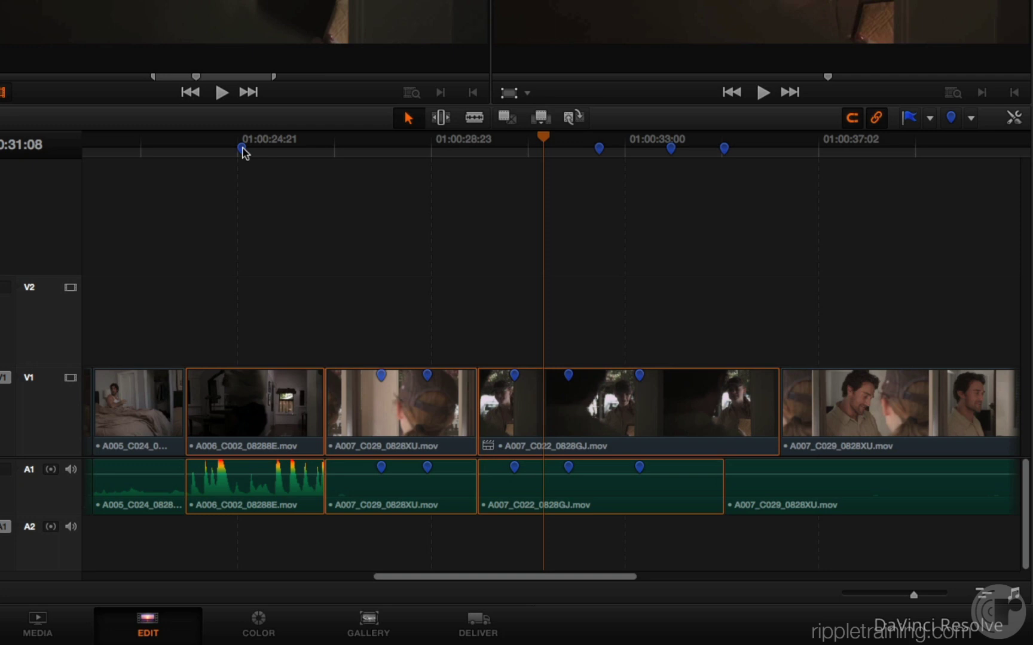
pyautogui.moveTo(190, 415); pyautogui.dragTo(216, 413)
pyautogui.click(630, 268)
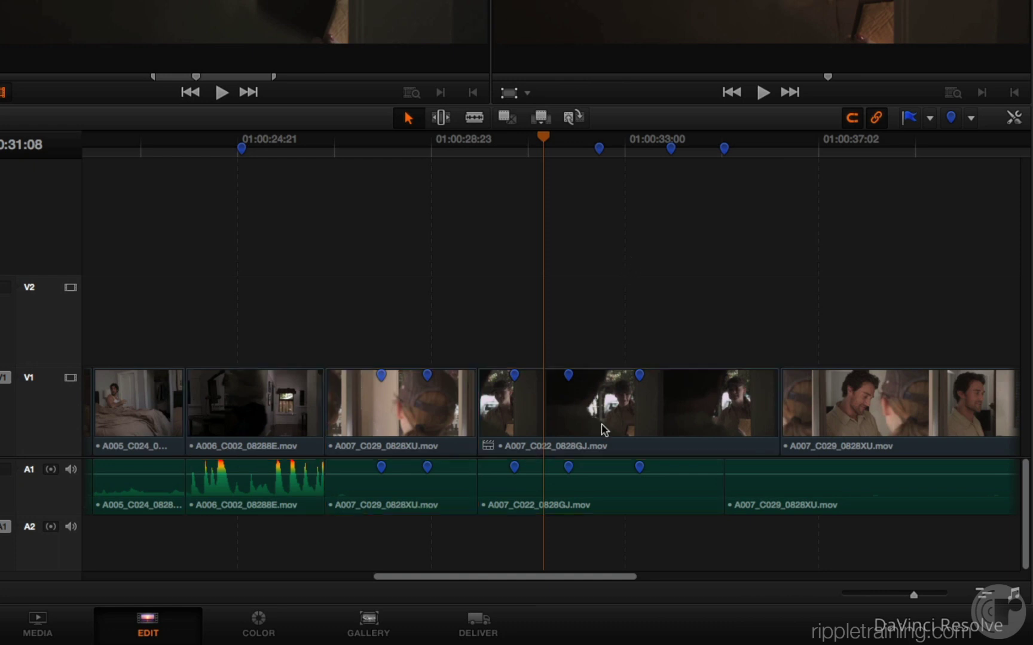
pyautogui.click(602, 425)
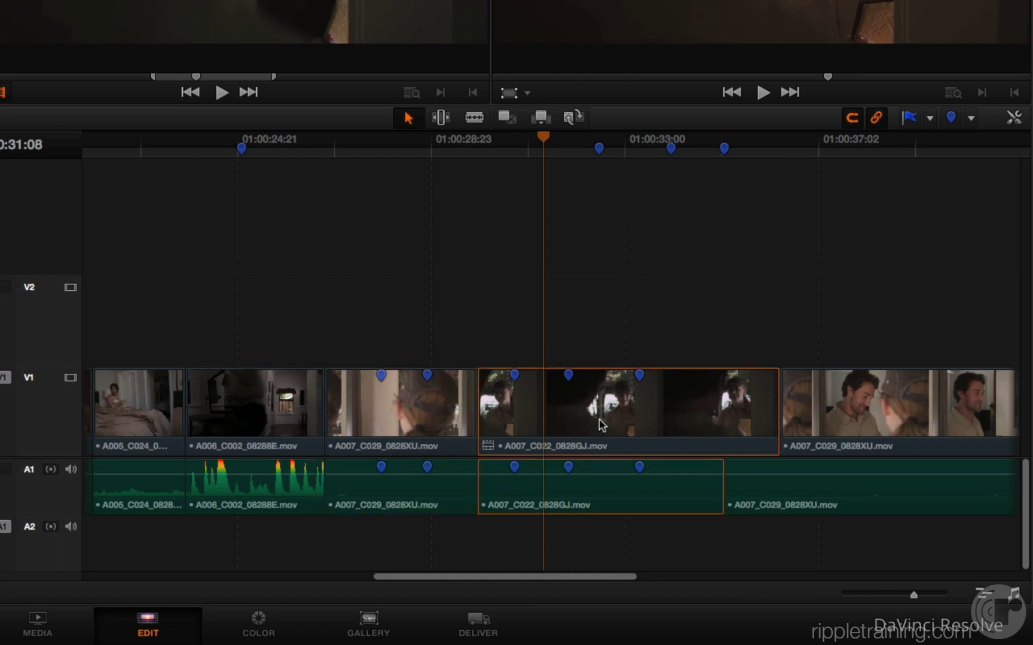
# Clear all markers from A007_C022_0828GJ.mov, then clear all timeline ruler markers
pyautogui.click(968, 119)
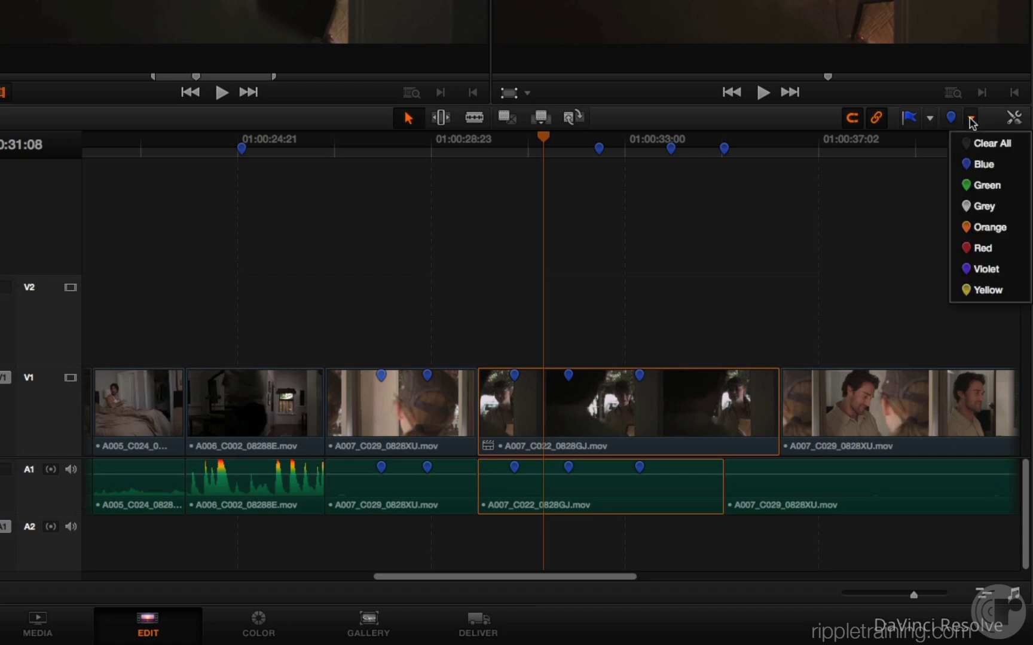
pyautogui.click(987, 145)
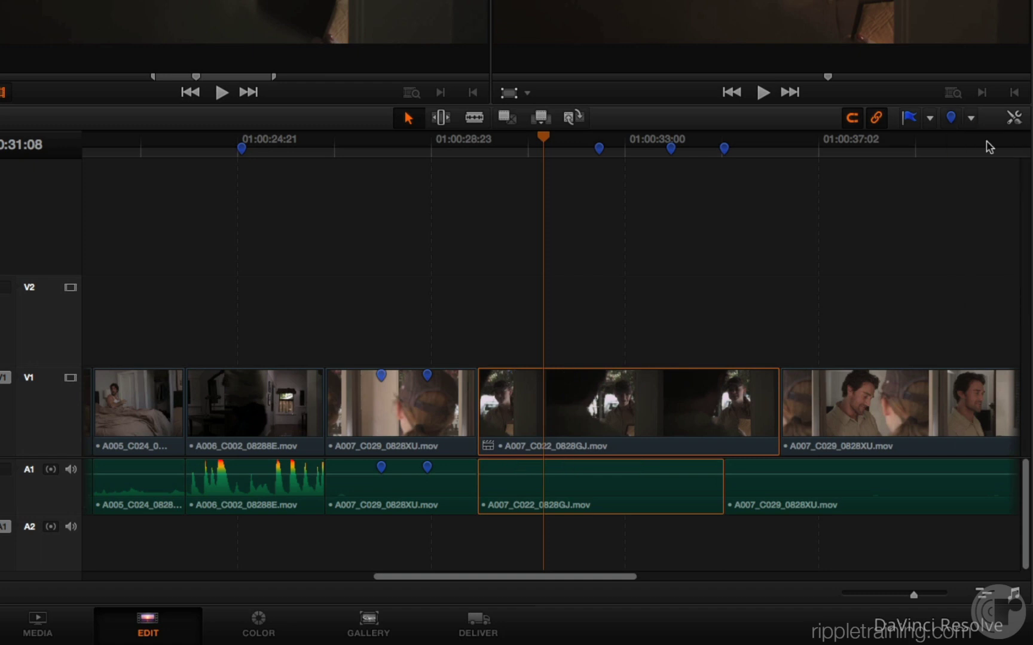
pyautogui.click(635, 298)
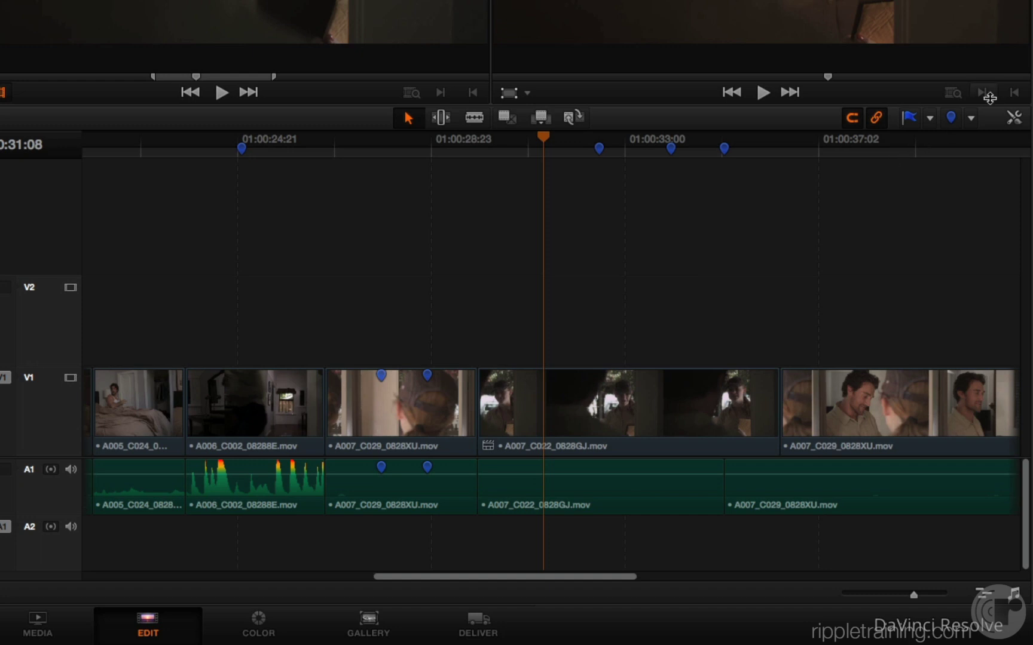
pyautogui.click(971, 119)
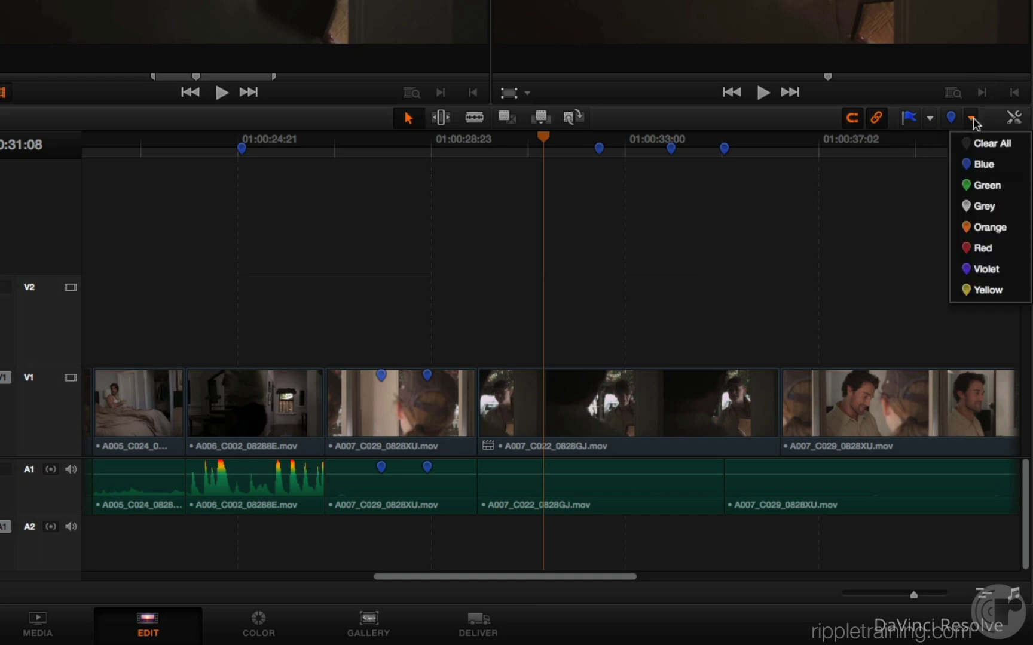
pyautogui.click(983, 147)
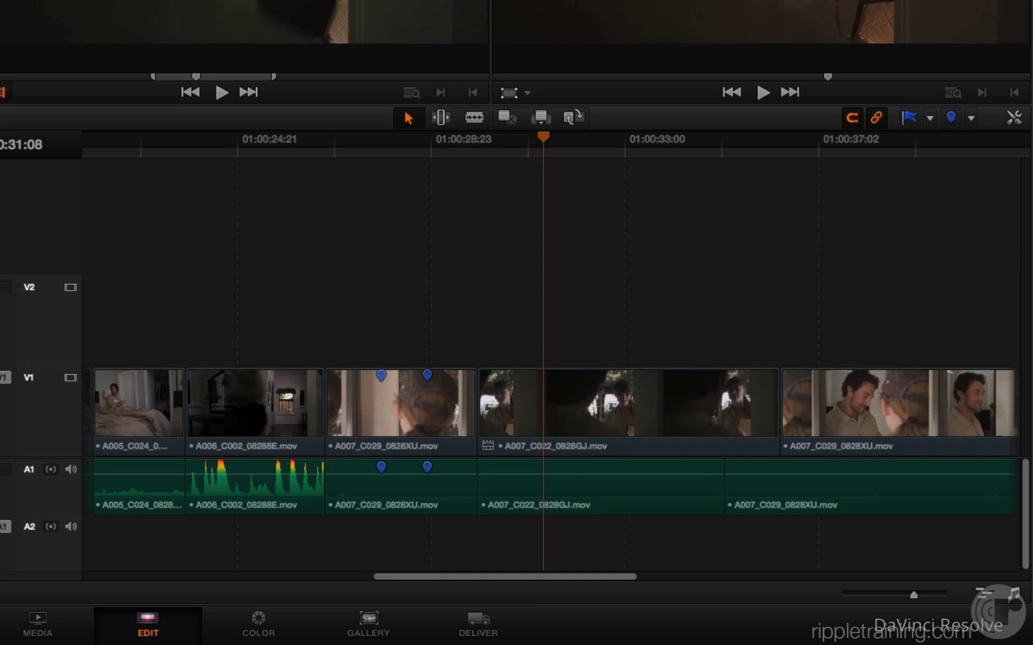
# Put a copy of A006_C002_08288E.mov on track V2, undoing the F10 overwrite edit and dragging it up instead
pyautogui.click(264, 416)
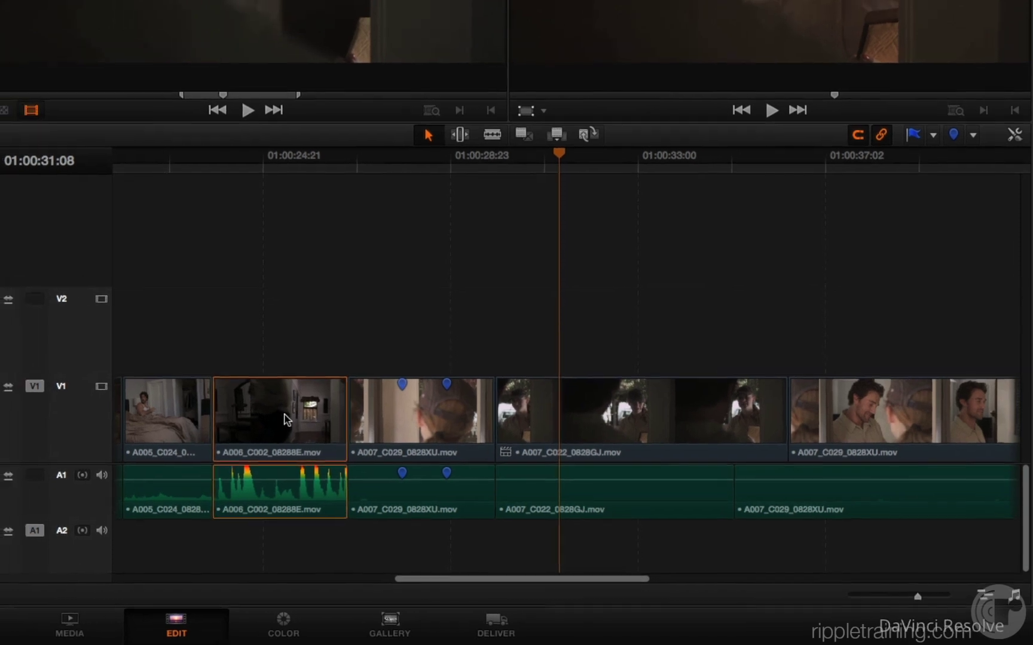
pyautogui.click(65, 309)
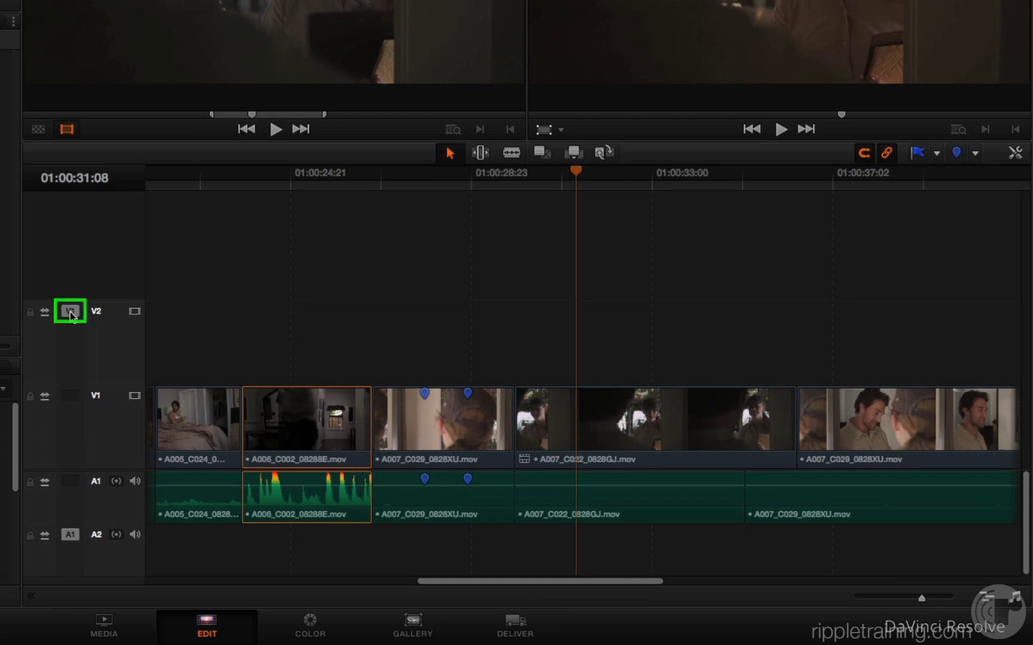
pyautogui.press('F10')
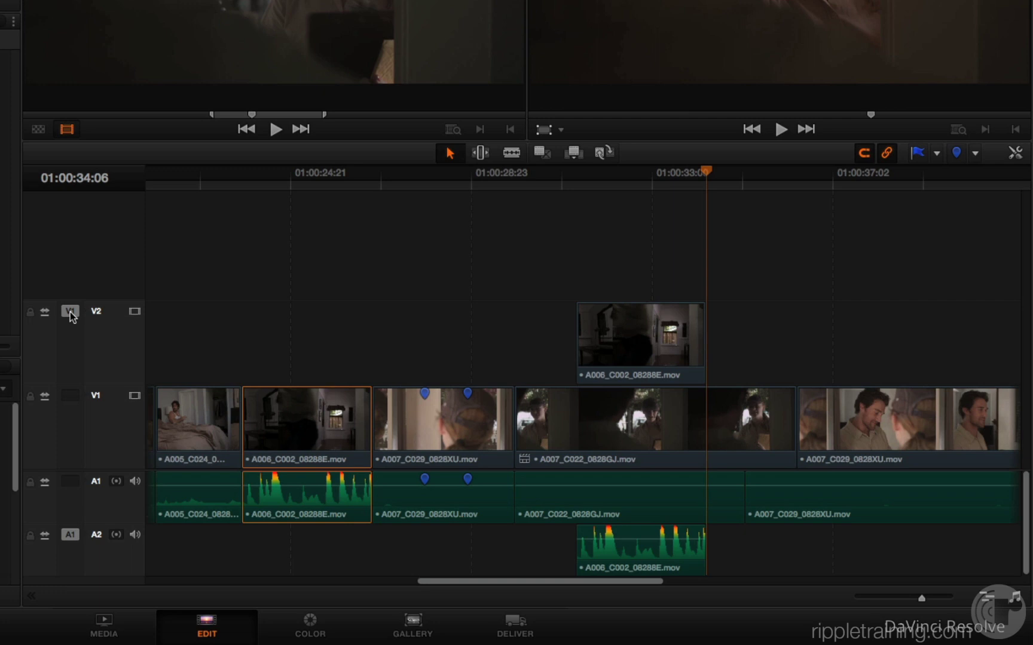
pyautogui.hotkey('ctrl', 'z')
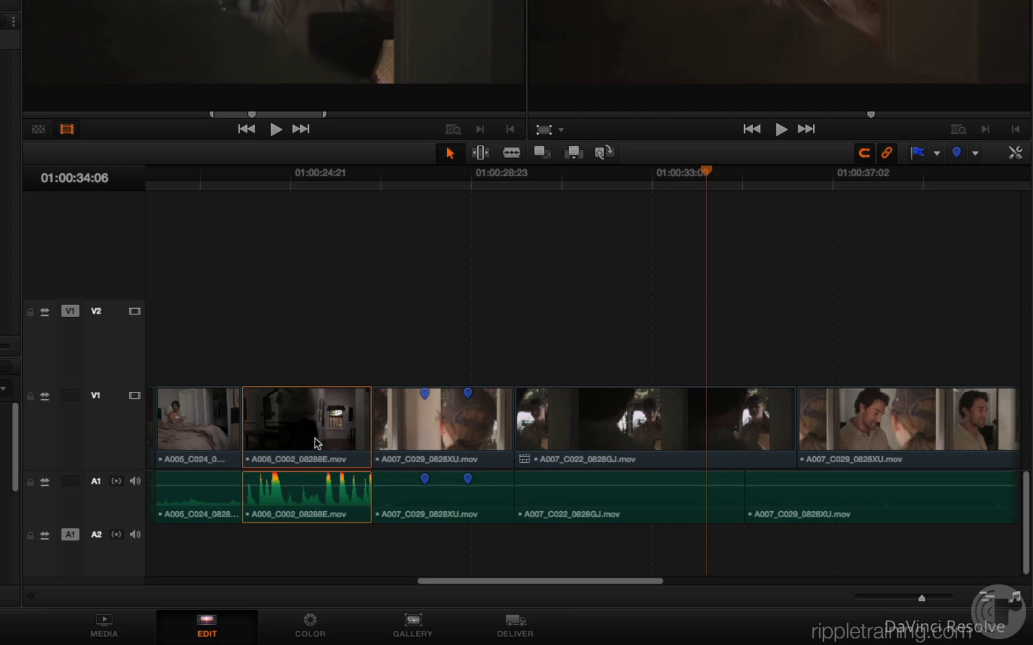
pyautogui.moveTo(298, 426); pyautogui.dragTo(242, 351)
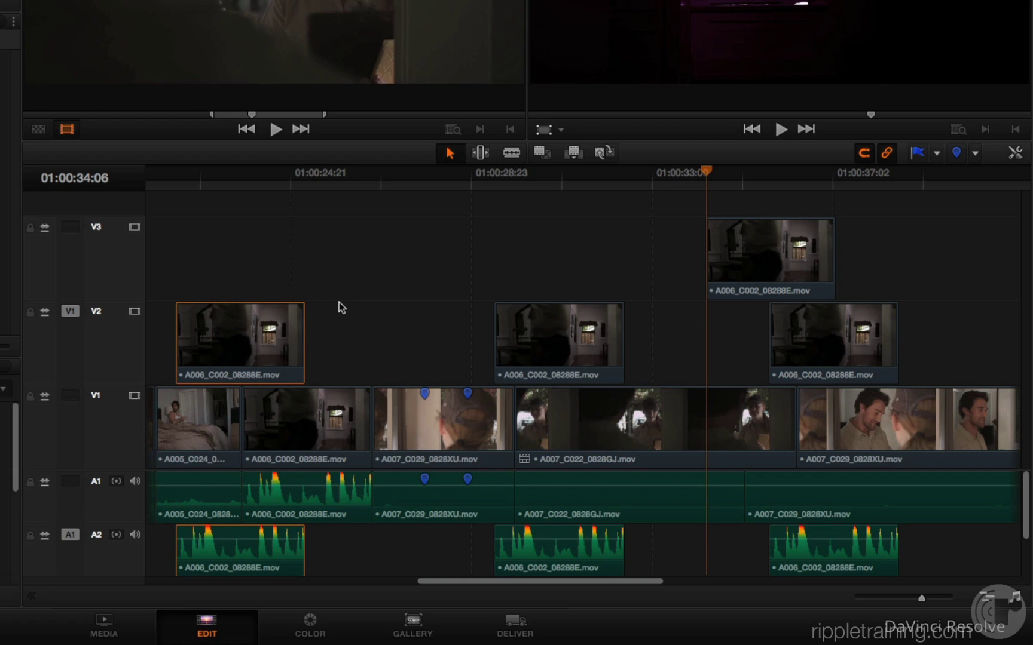
# Undo twice to remove the overlay clips, then redo once to restore the middle A006 clip on V2
pyautogui.hotkey('ctrl', 'z')
pyautogui.hotkey('ctrl', 'z')
pyautogui.hotkey('ctrl', 'z')
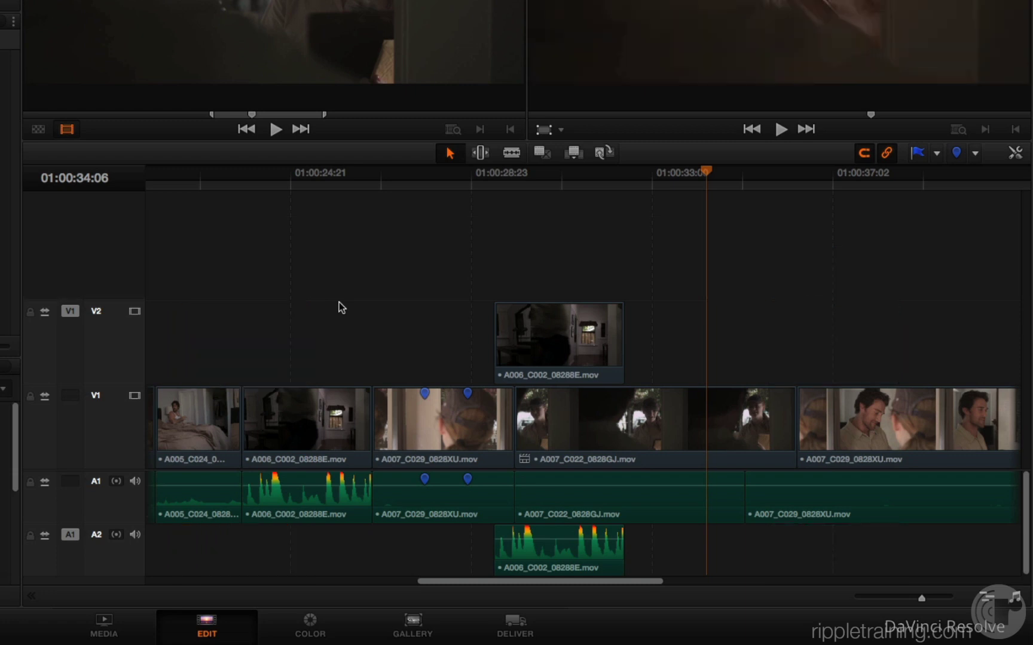
pyautogui.hotkey('ctrl', 'z')
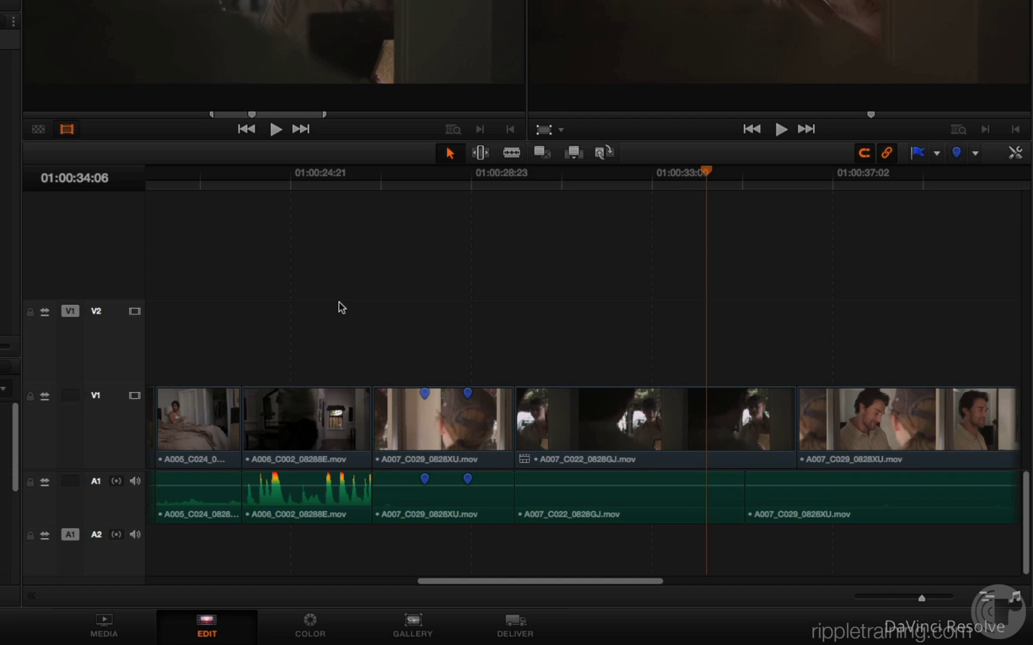
pyautogui.hotkey('ctrl', 'shift', 'z')
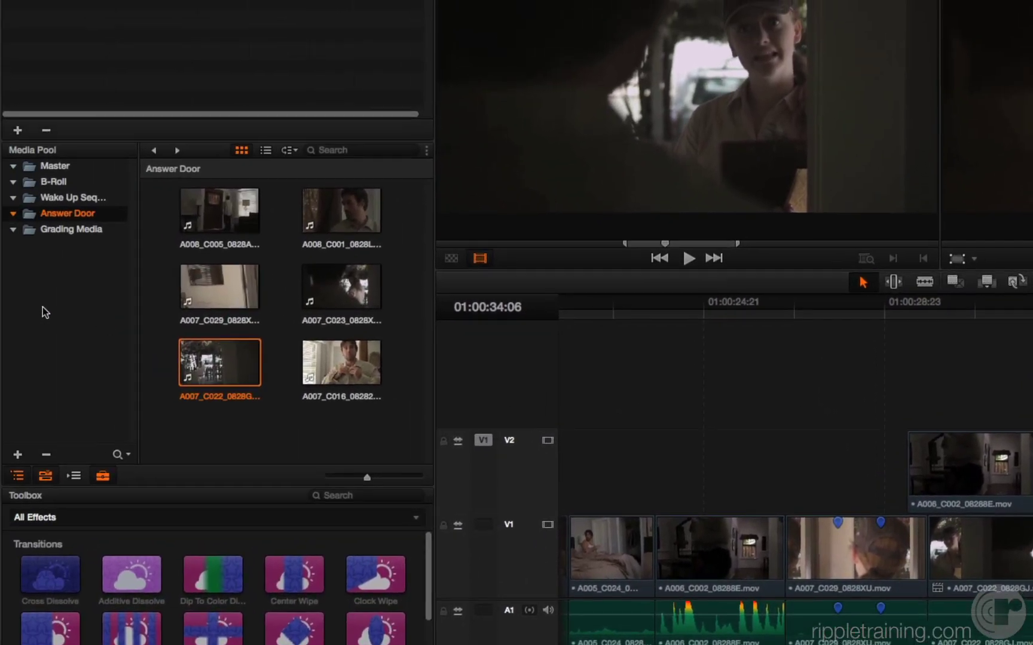
# Create a bin named New Stills under the Master bin and go to the Media page
pyautogui.press('Down')
pyautogui.click(29, 170)
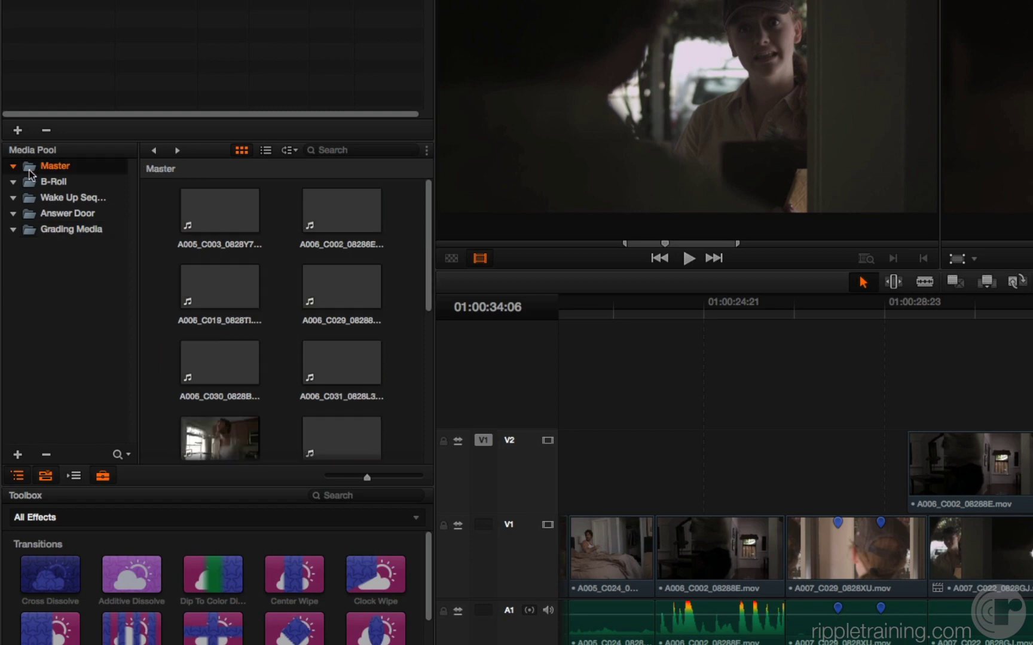
pyautogui.click(18, 454)
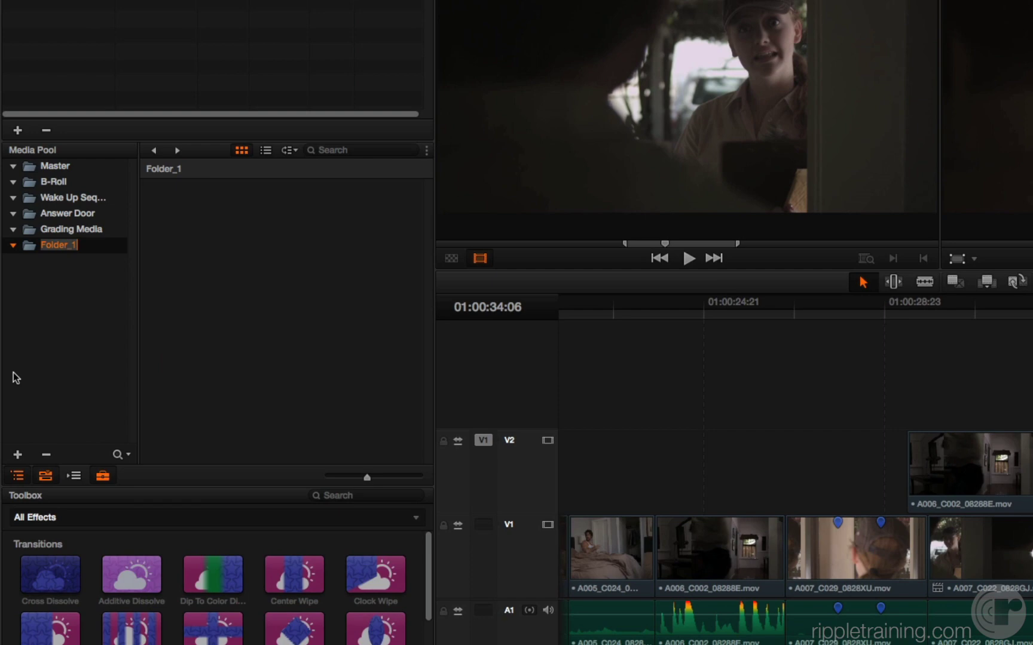
pyautogui.write('New Stills')
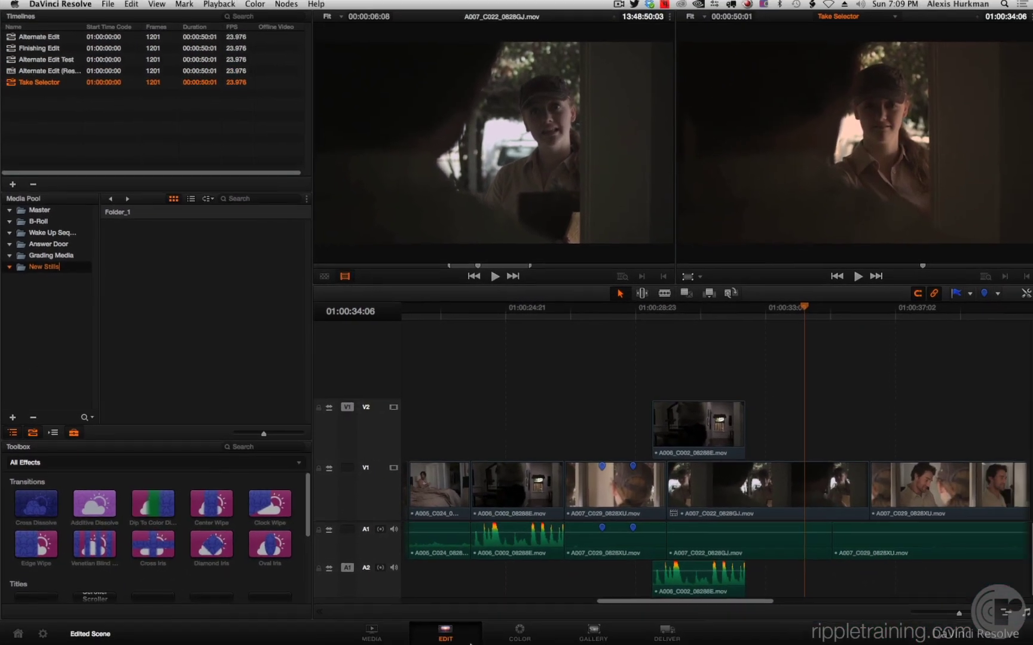
pyautogui.click(516, 627)
pyautogui.click(370, 632)
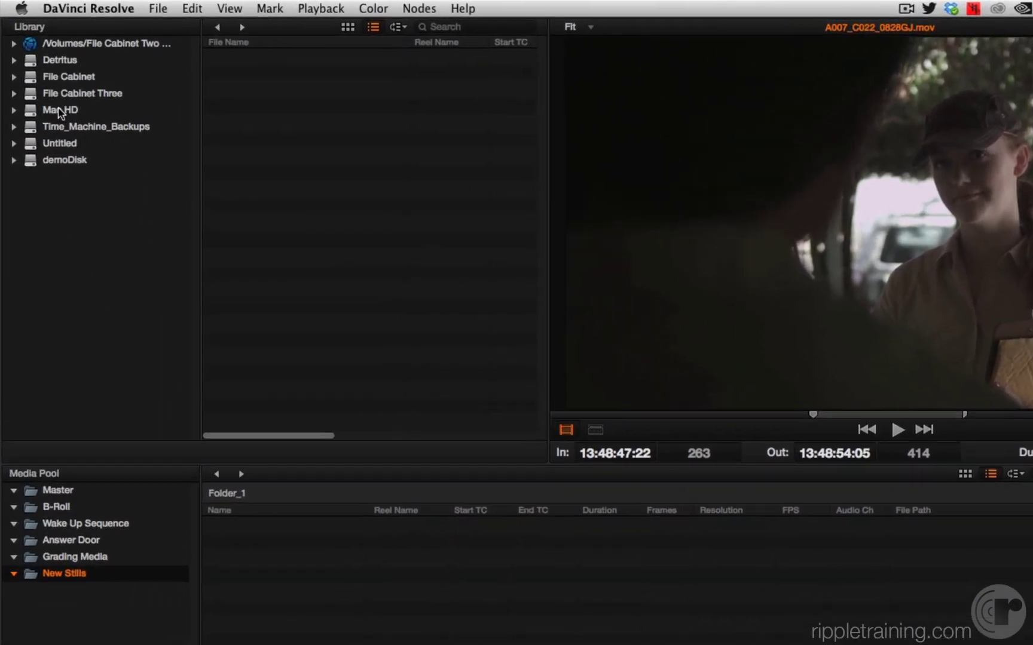
# Import PNG-Test.png and Layers Test.psd from File Cabinet Two's Ripple media folder, shown as thumbnails
pyautogui.click(82, 44)
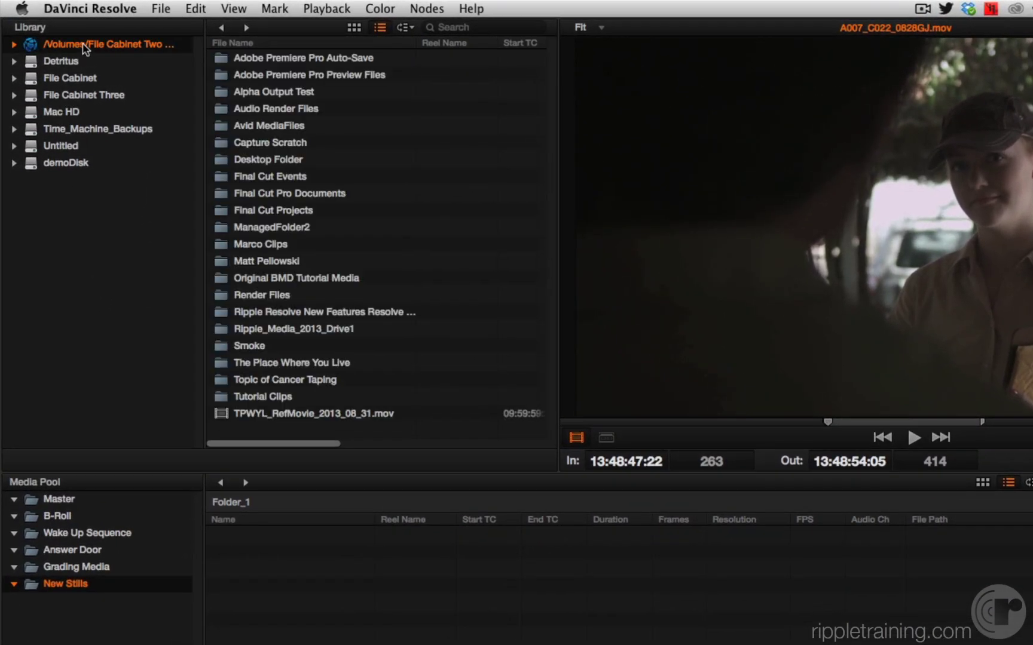
pyautogui.doubleClick(84, 45)
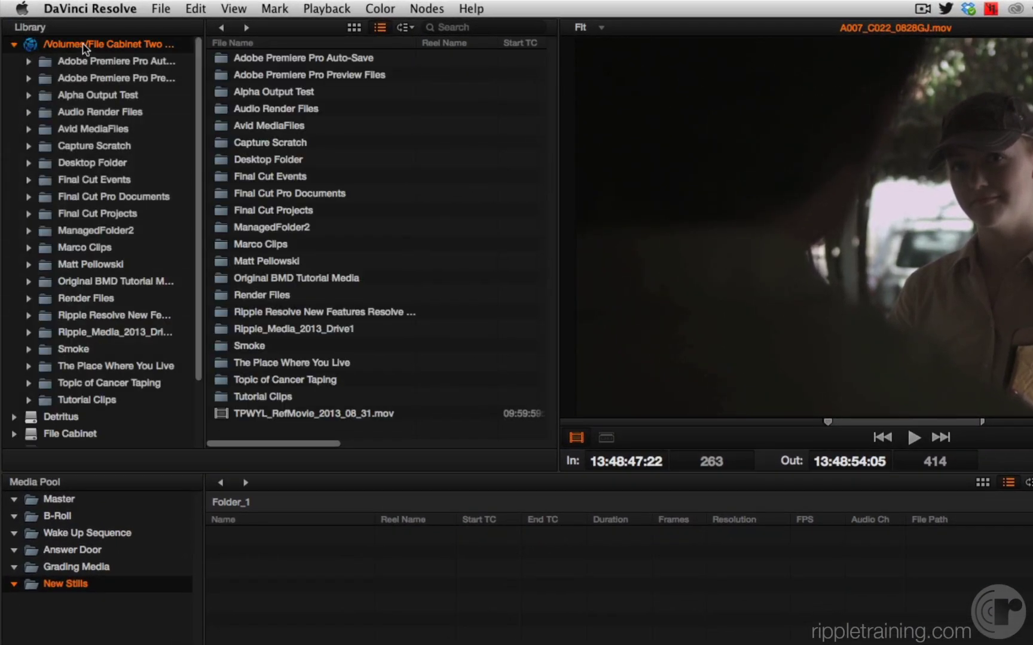
pyautogui.click(94, 333)
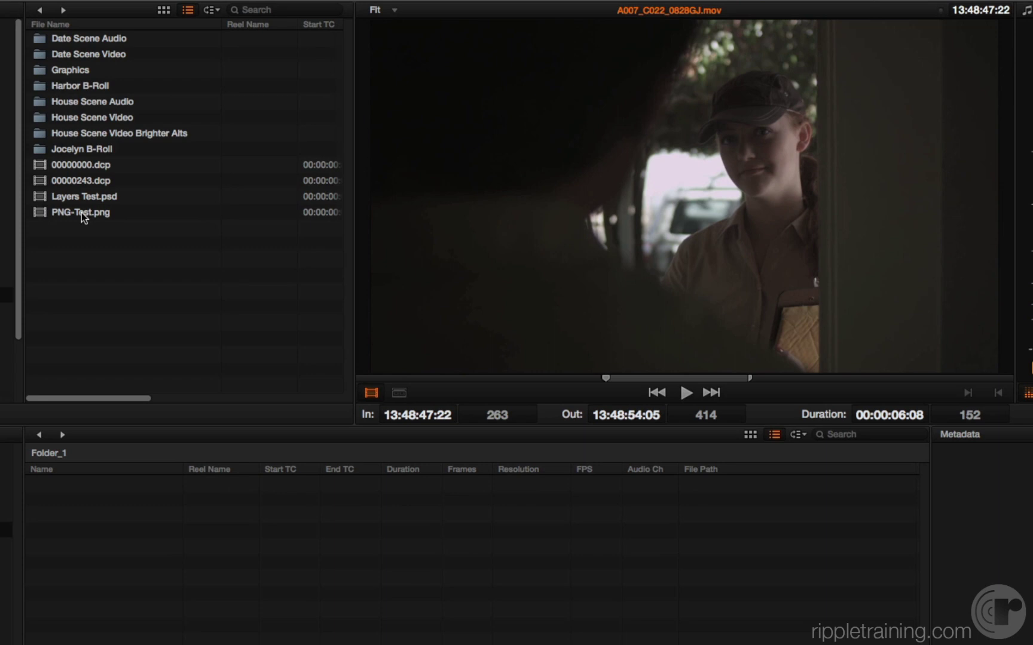
pyautogui.doubleClick(81, 213)
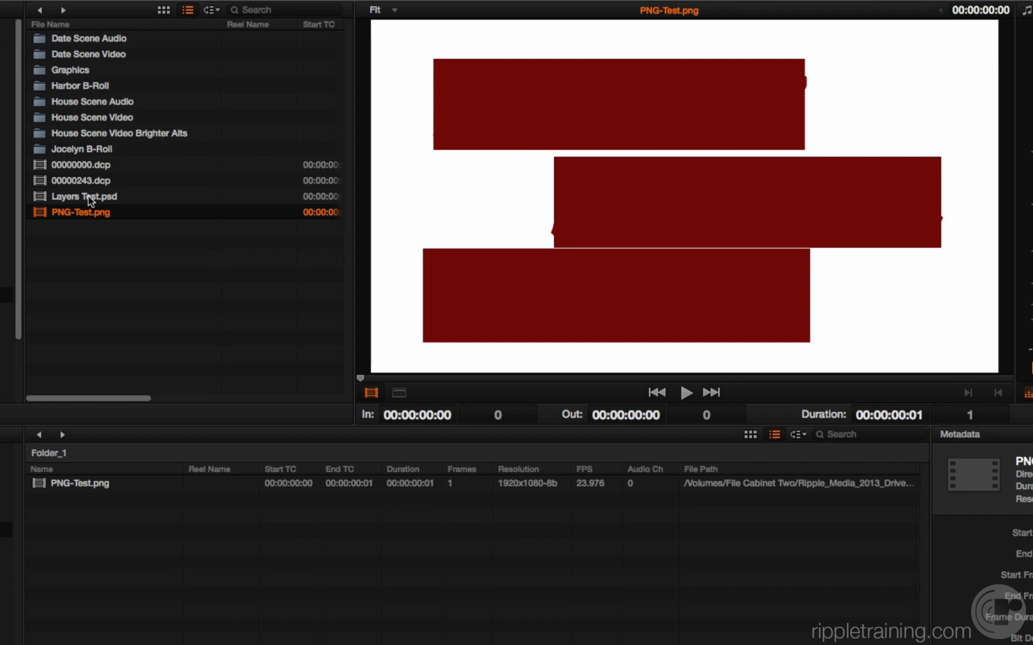
pyautogui.doubleClick(88, 197)
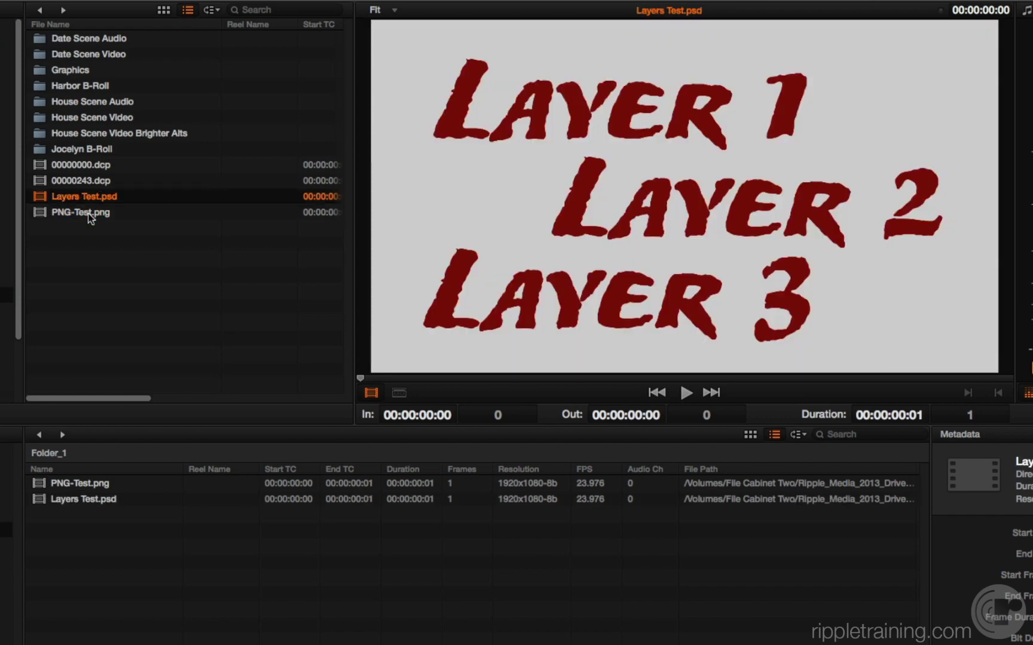
pyautogui.click(73, 483)
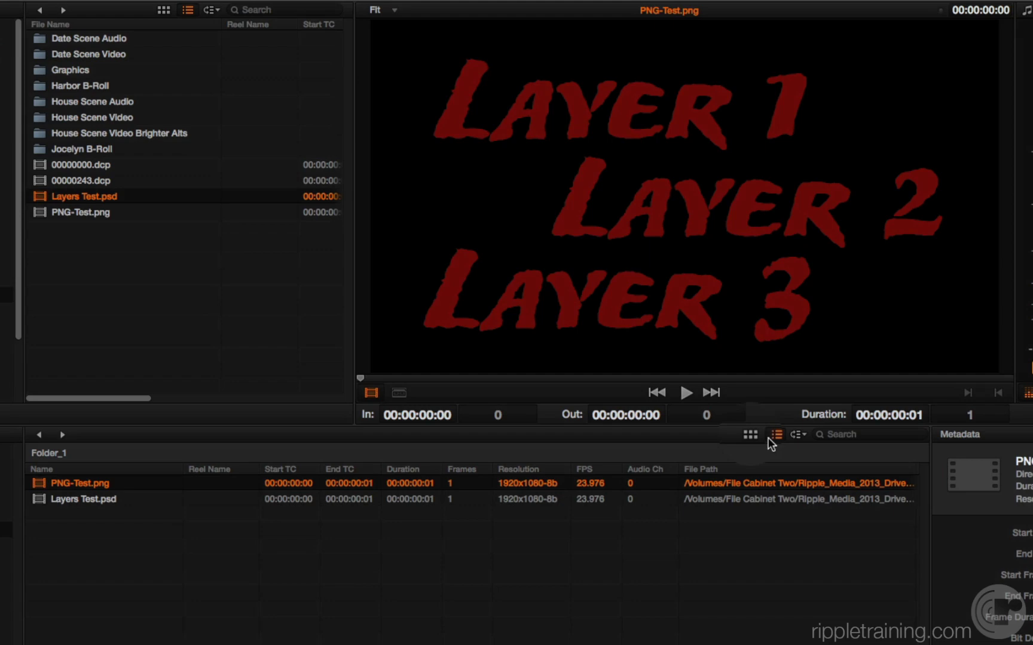
pyautogui.click(750, 435)
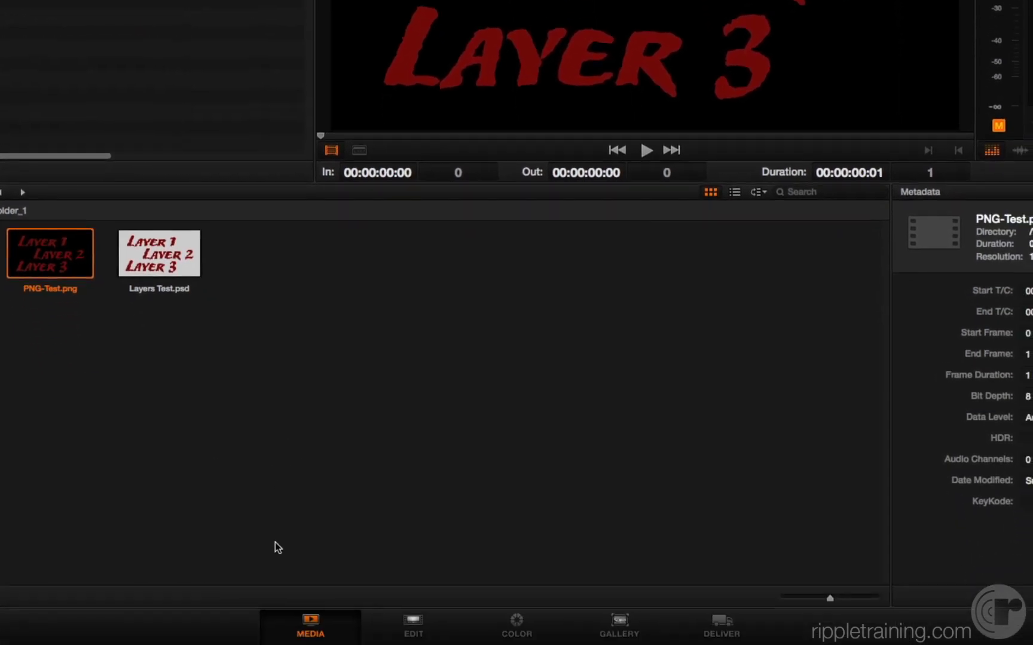
# Drop PNG-Test.png near 01:00:22 and Layers Test.psd onto track V2
pyautogui.click(427, 639)
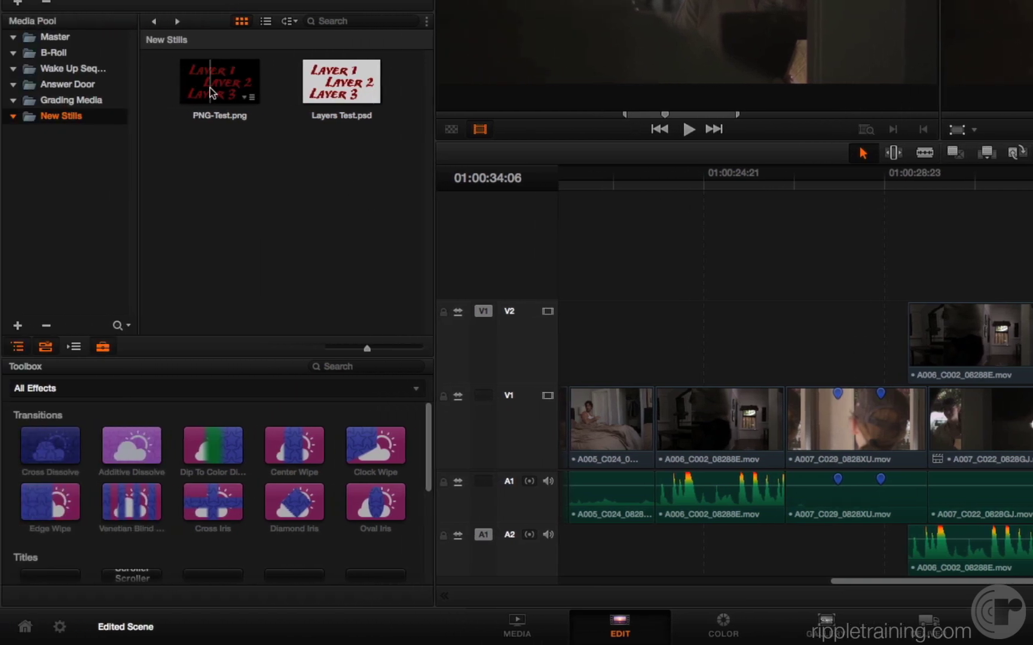
pyautogui.moveTo(73, 87); pyautogui.dragTo(469, 371)
pyautogui.moveTo(606, 372); pyautogui.dragTo(608, 359)
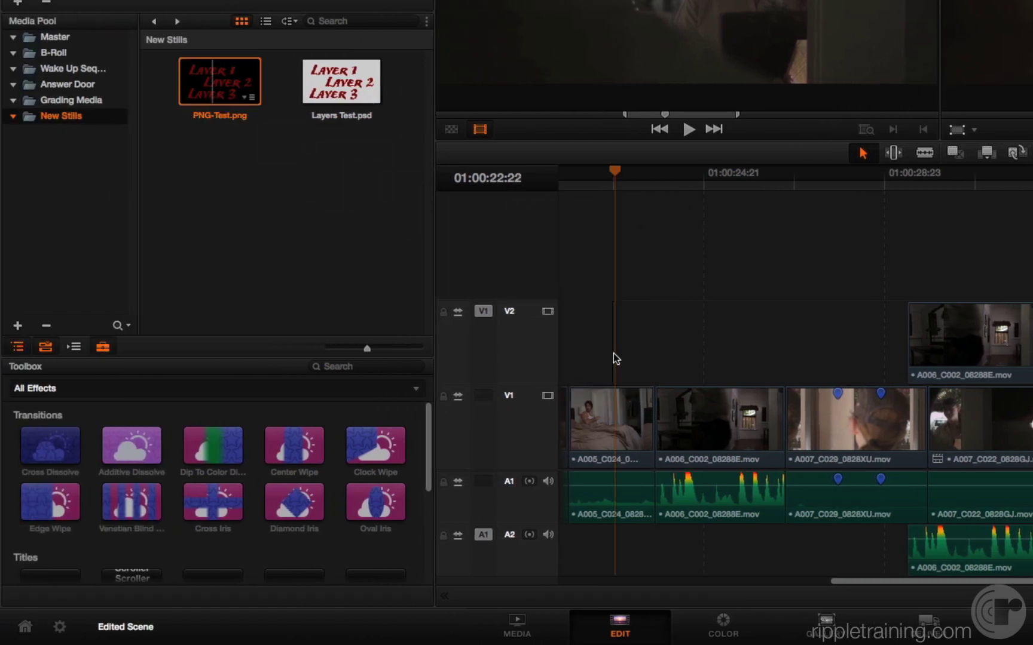
pyautogui.moveTo(351, 81); pyautogui.dragTo(728, 344)
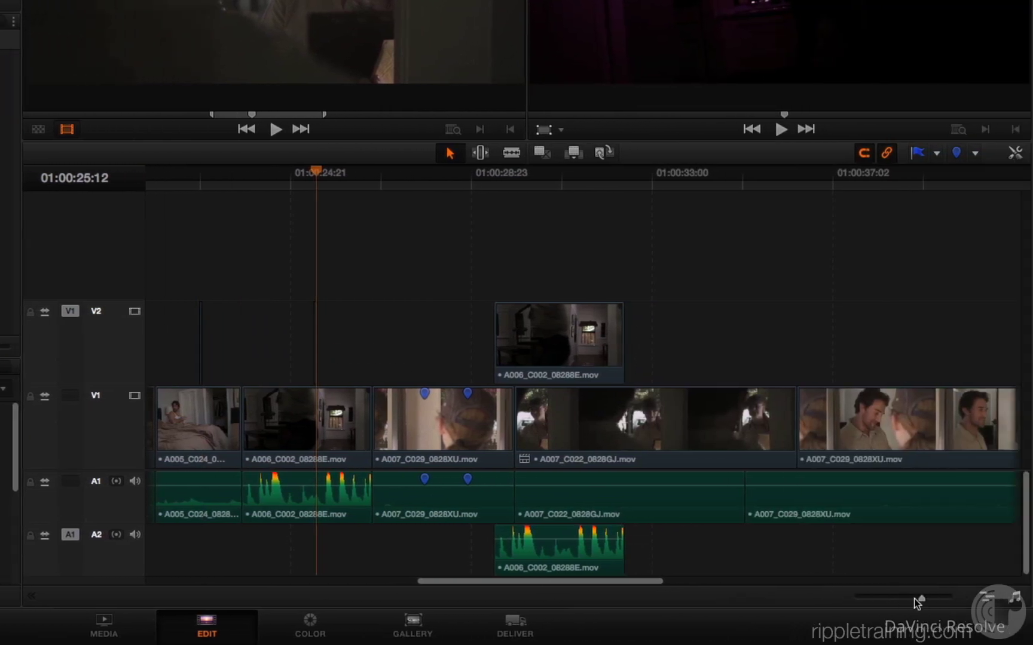
# Drag the Layers Test.psd clip's out edge right to lengthen it on V2
pyautogui.moveTo(925, 599); pyautogui.dragTo(952, 600)
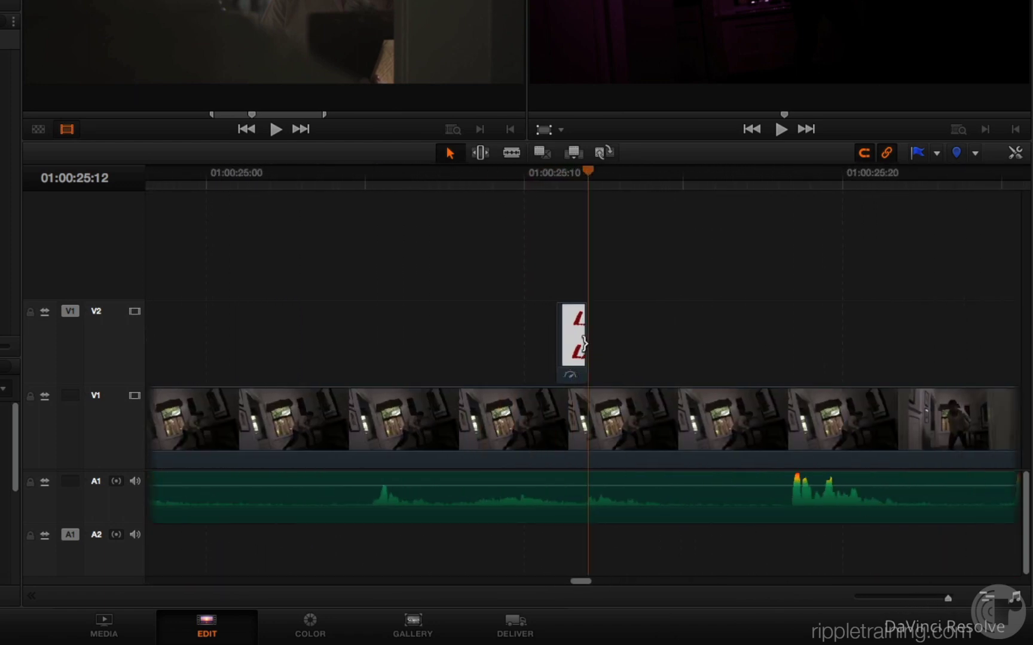
pyautogui.click(604, 340)
pyautogui.moveTo(605, 340); pyautogui.dragTo(1019, 345)
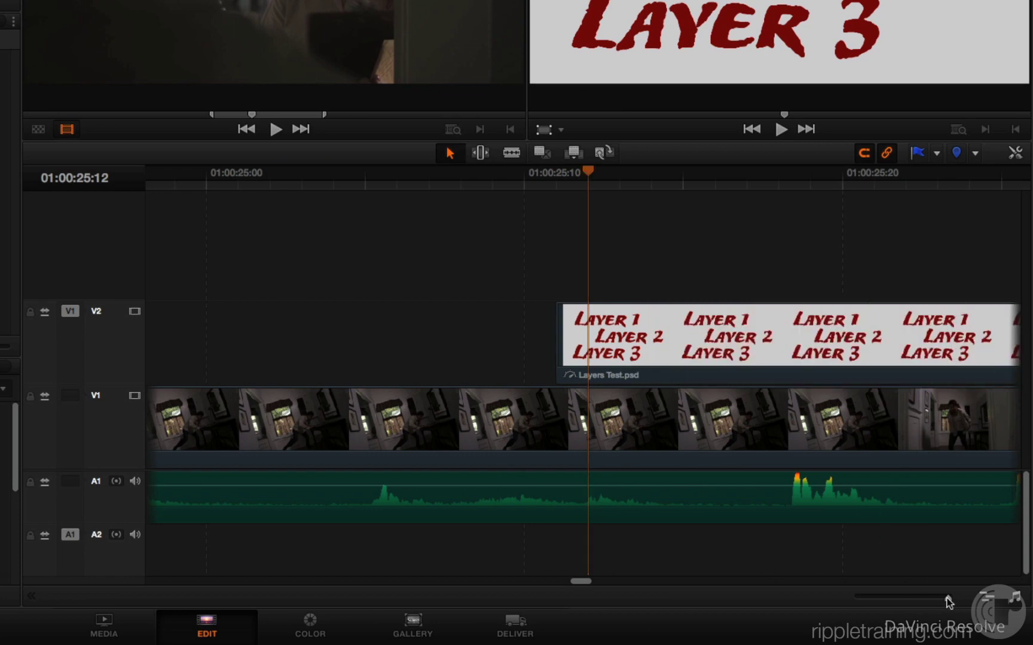
# Nudge the short PNG-Test clip slightly later on V2, leaving the playhead at 01:00:22:23
pyautogui.moveTo(948, 598); pyautogui.dragTo(942, 601)
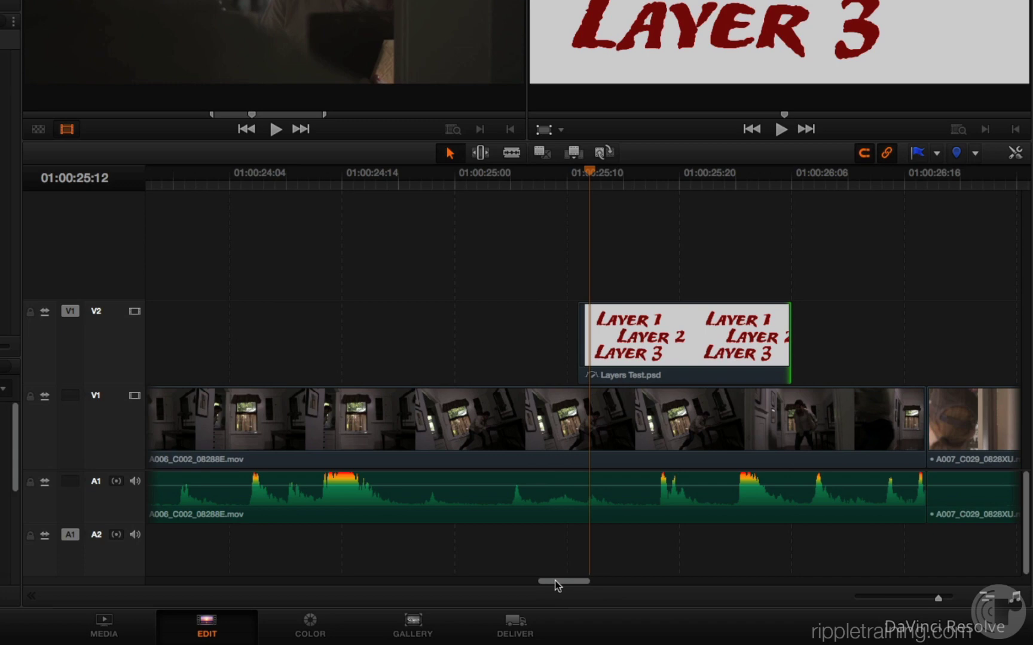
pyautogui.moveTo(555, 582); pyautogui.dragTo(520, 581)
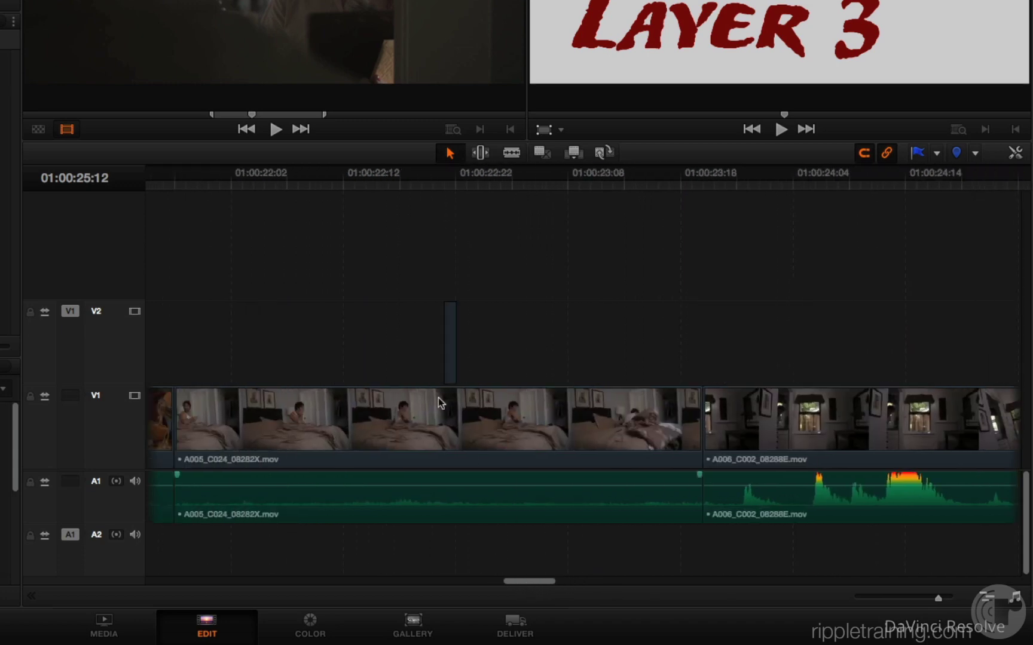
pyautogui.click(452, 353)
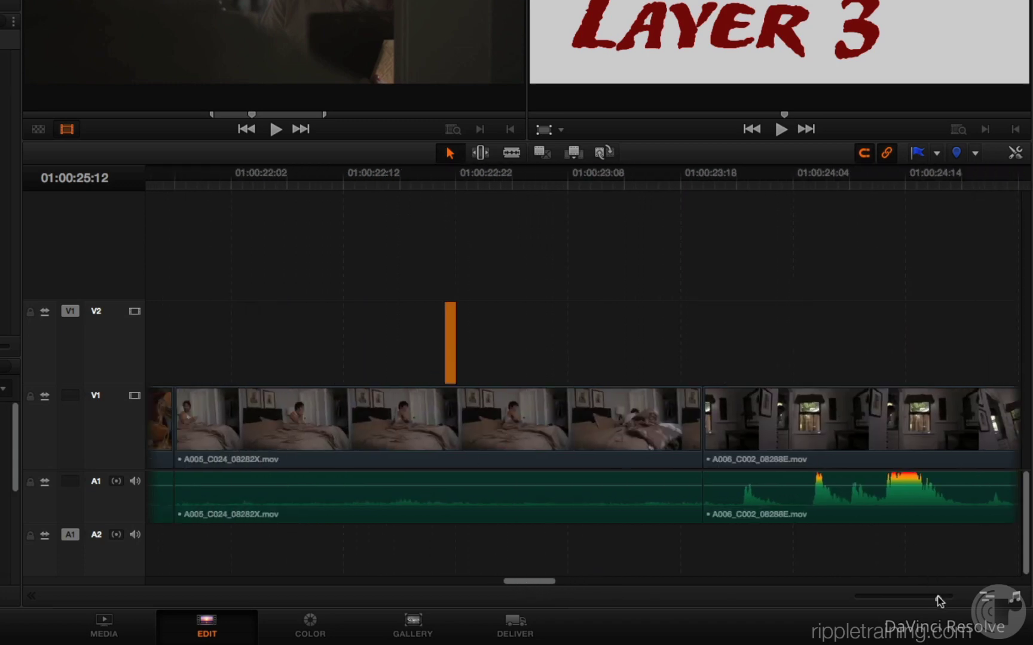
pyautogui.moveTo(938, 601); pyautogui.dragTo(940, 599)
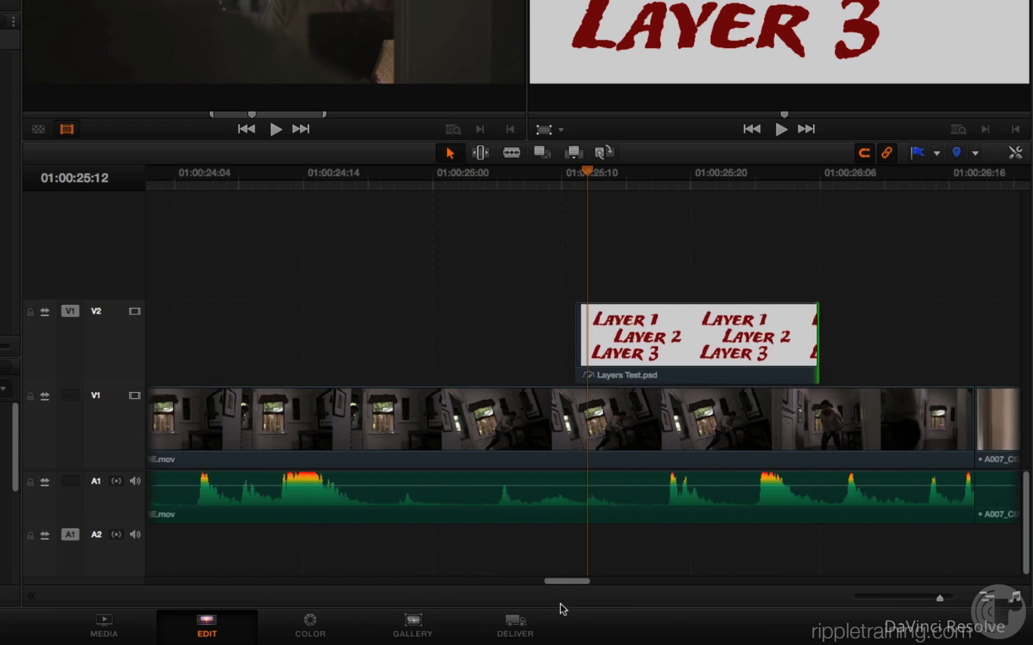
pyautogui.moveTo(563, 586); pyautogui.dragTo(512, 579)
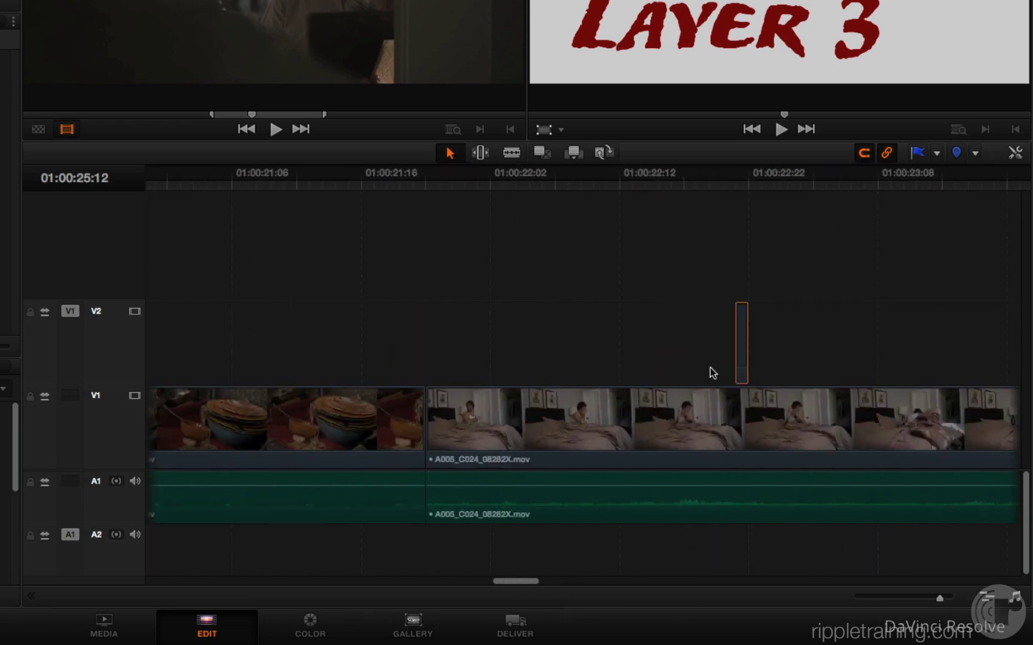
pyautogui.moveTo(745, 340)
pyautogui.mouseDown()
pyautogui.moveTo(777, 338)
pyautogui.moveTo(760, 335)
pyautogui.mouseUp()
pyautogui.click(760, 184)
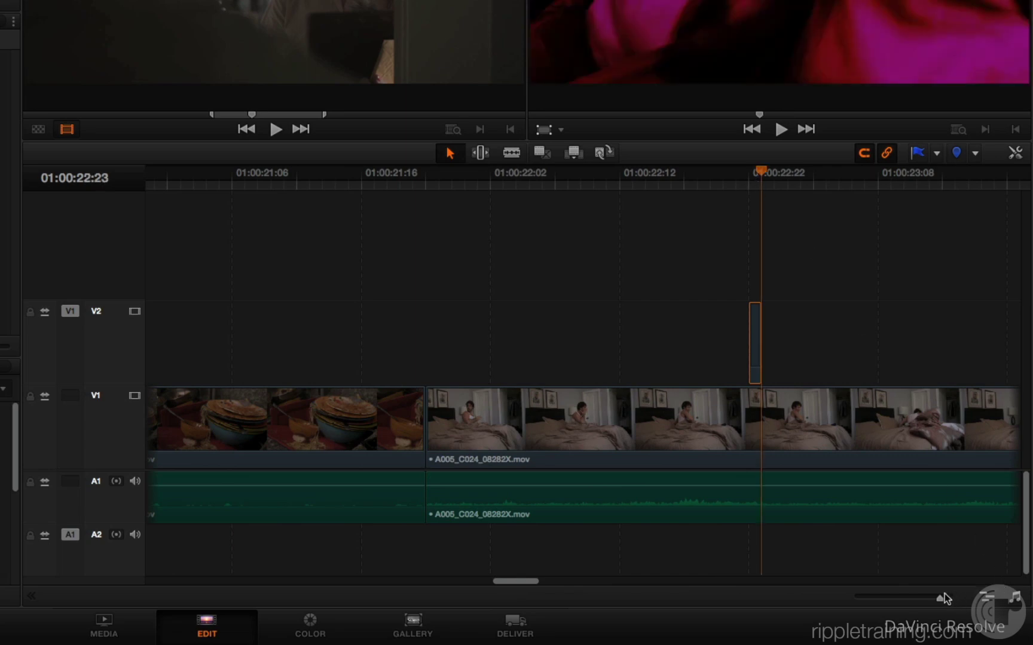
# Extend the PNG-Test.png still on V2 and slide it earlier to about 01:00:15 over A005_C020
pyautogui.moveTo(941, 602); pyautogui.dragTo(951, 599)
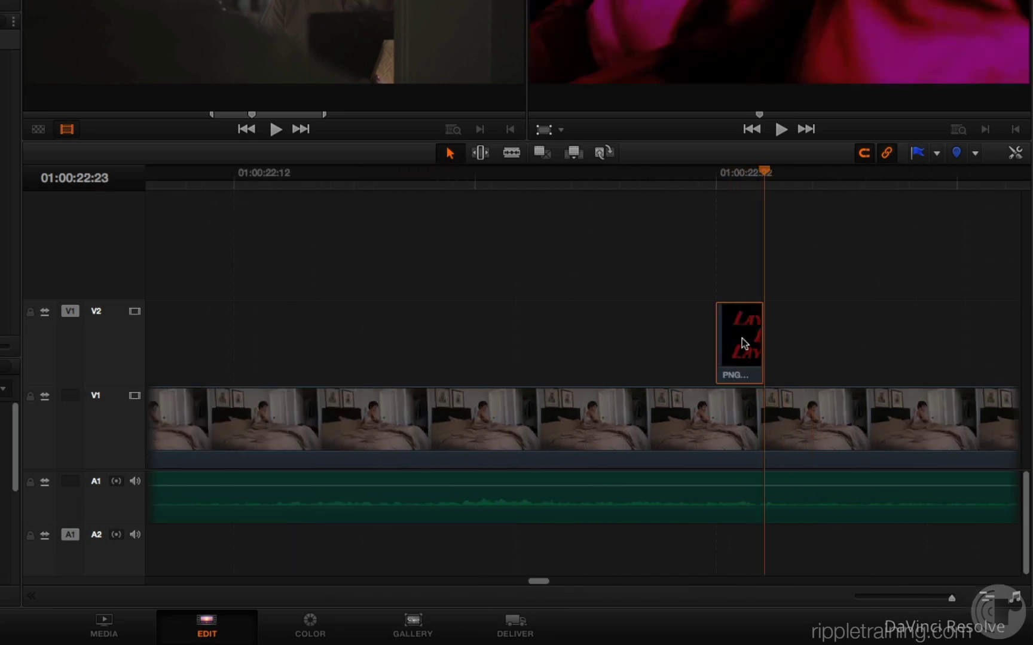
pyautogui.moveTo(759, 341); pyautogui.dragTo(1014, 340)
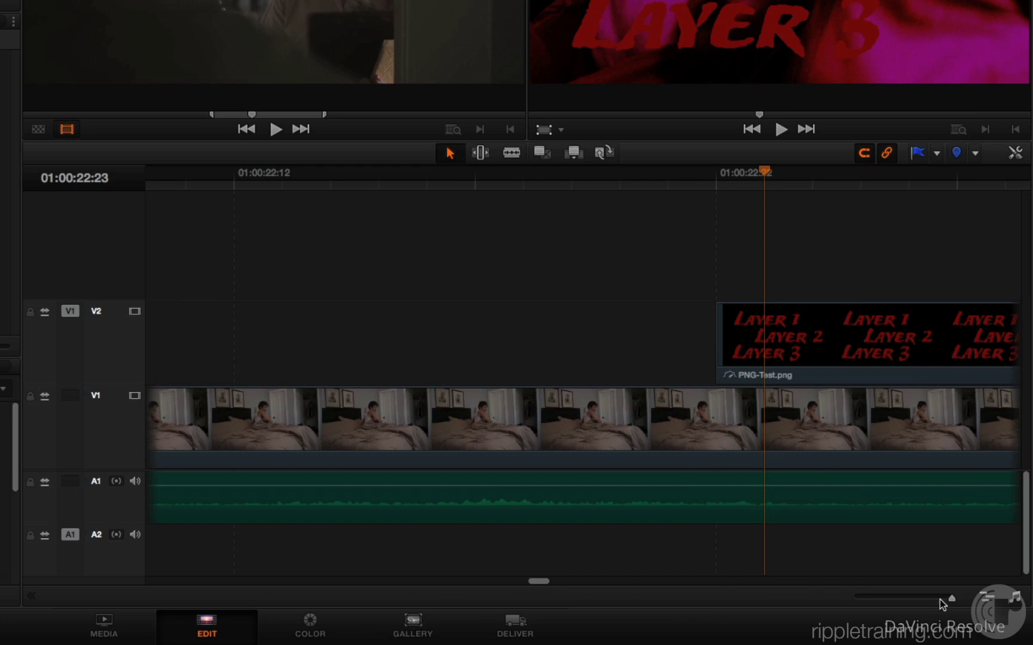
pyautogui.moveTo(926, 596); pyautogui.dragTo(929, 599)
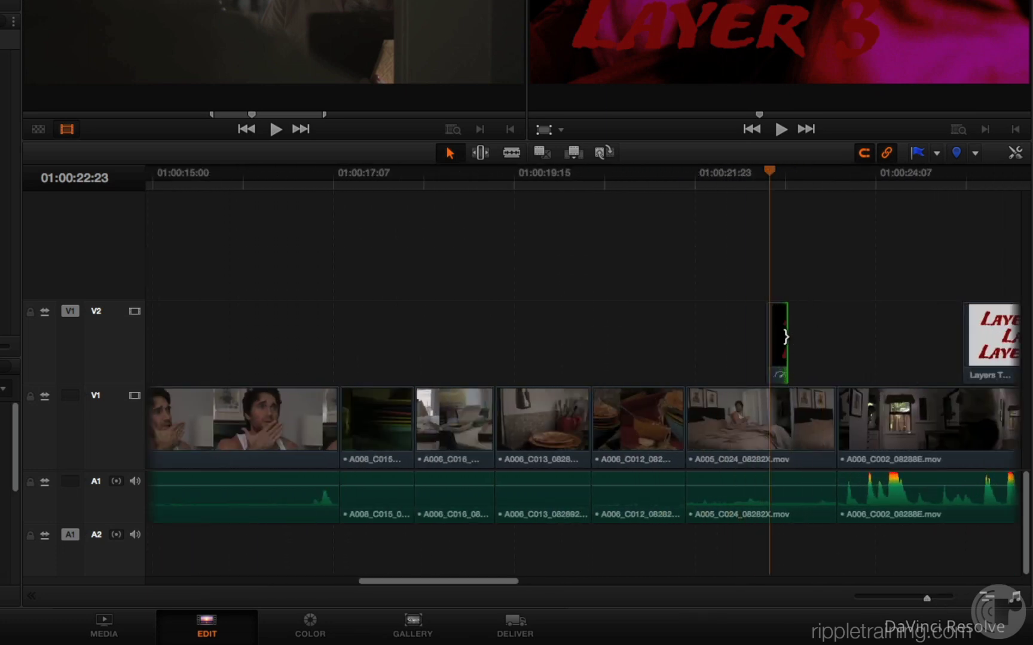
pyautogui.moveTo(786, 339); pyautogui.dragTo(915, 341)
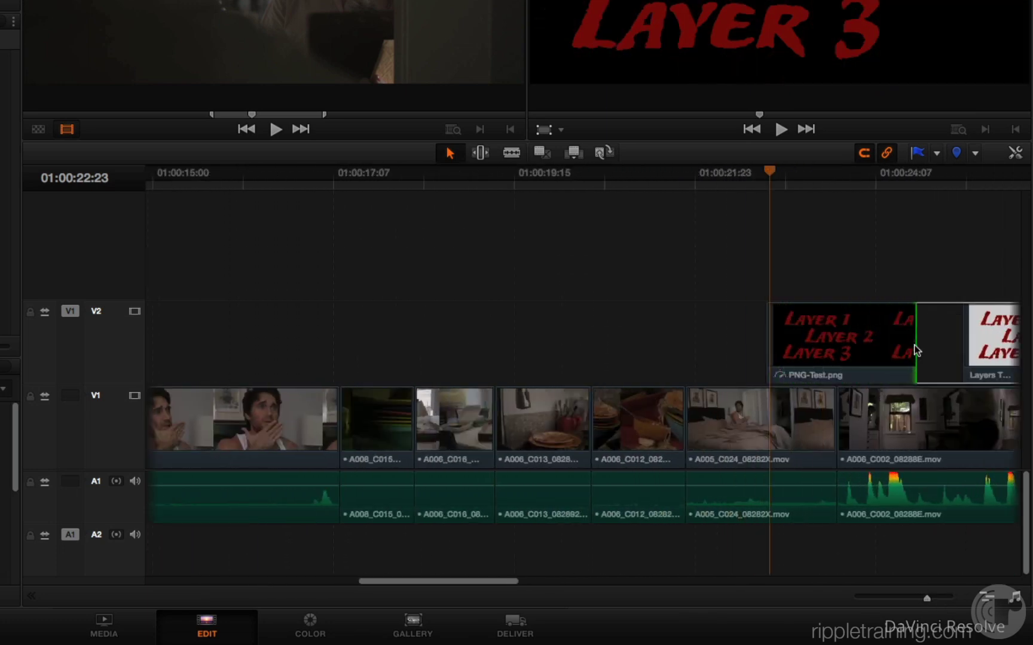
pyautogui.click(276, 174)
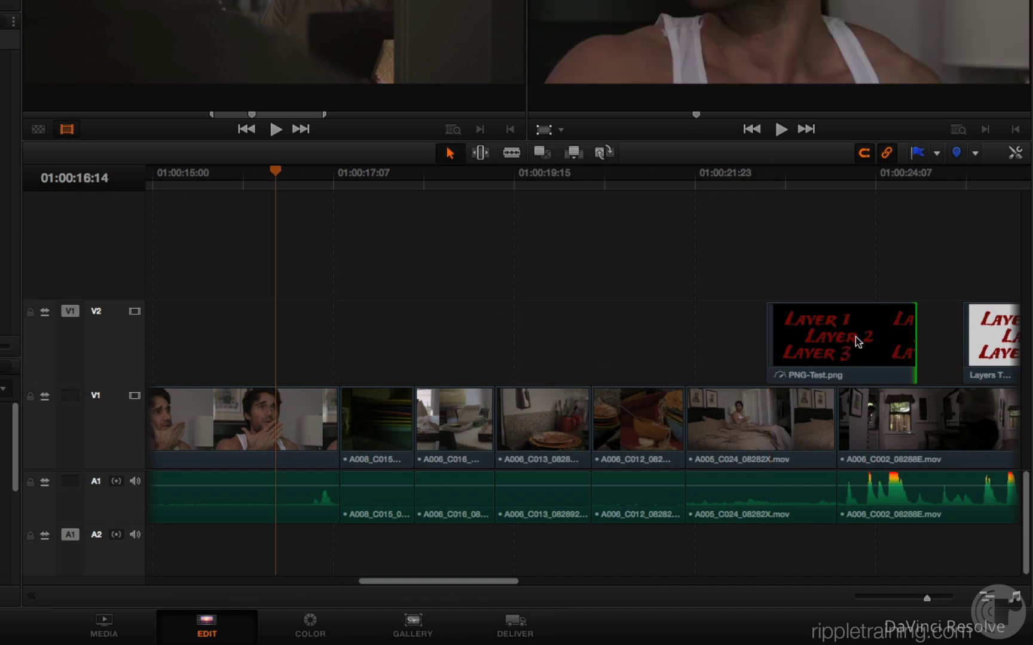
pyautogui.moveTo(853, 338); pyautogui.dragTo(284, 339)
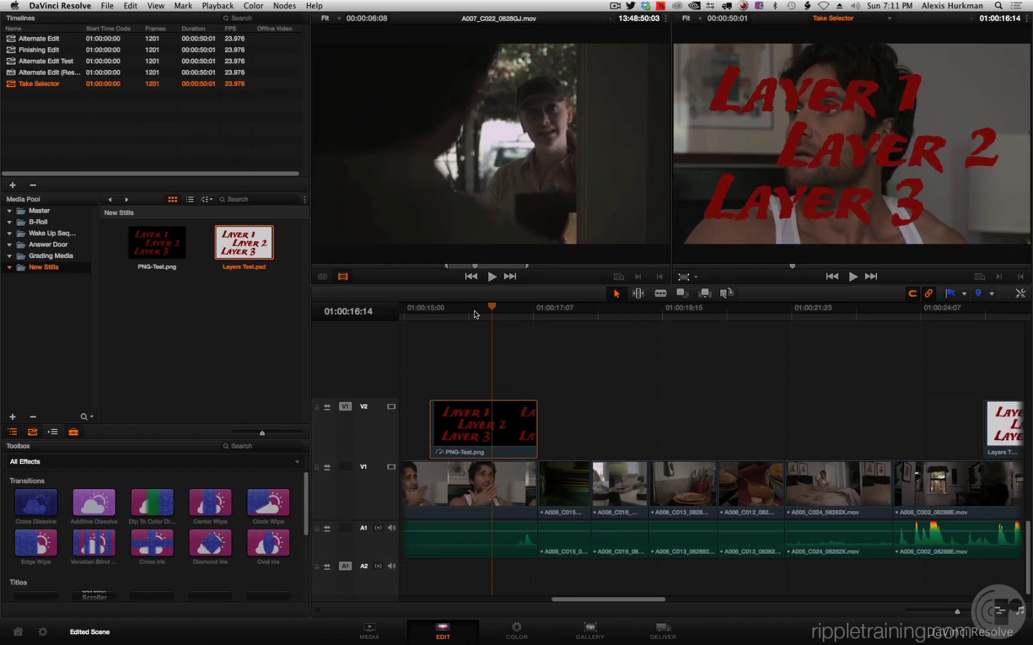
# Drag the right edge of the Layers Test.psd still on V2 to extend it past 01:00:26:03
pyautogui.moveTo(476, 310); pyautogui.dragTo(494, 339)
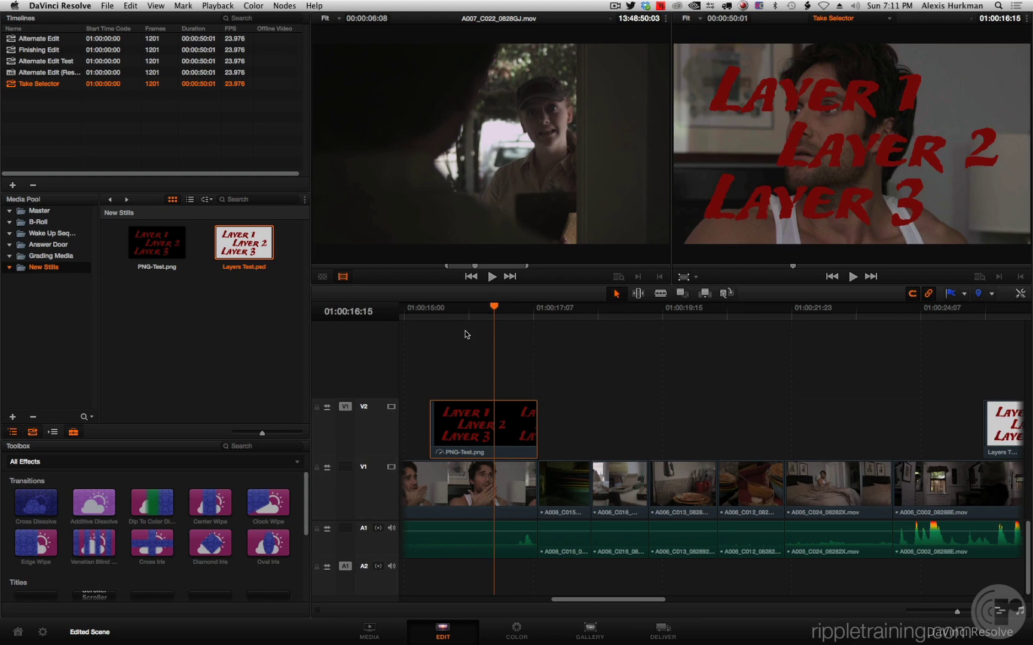
pyautogui.moveTo(617, 599); pyautogui.dragTo(655, 599)
pyautogui.click(804, 311)
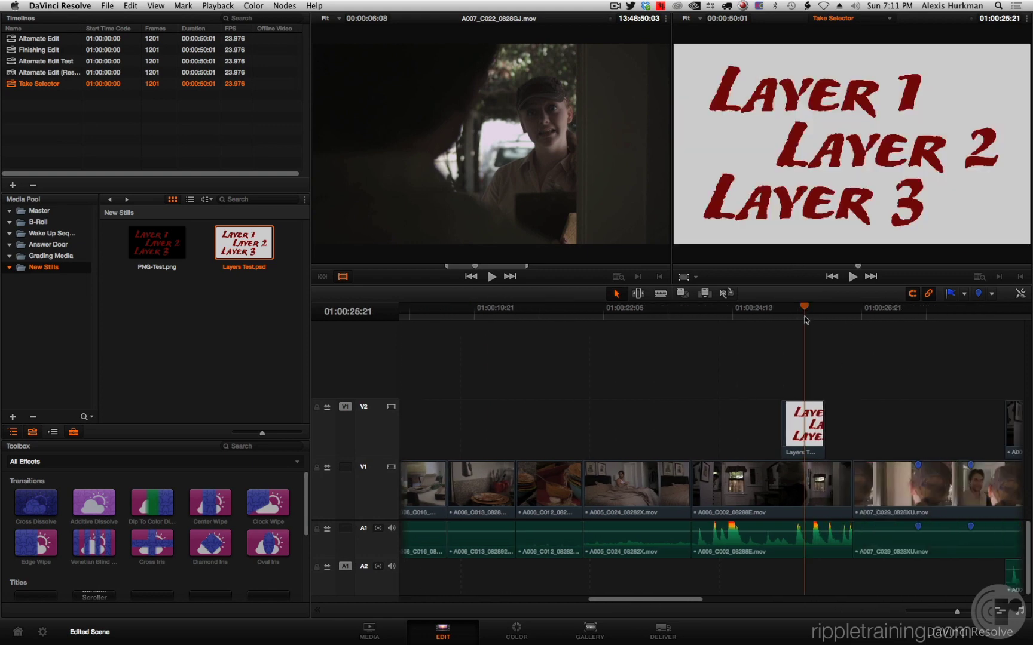
pyautogui.moveTo(820, 429); pyautogui.dragTo(915, 435)
pyautogui.moveTo(830, 316); pyautogui.dragTo(816, 314)
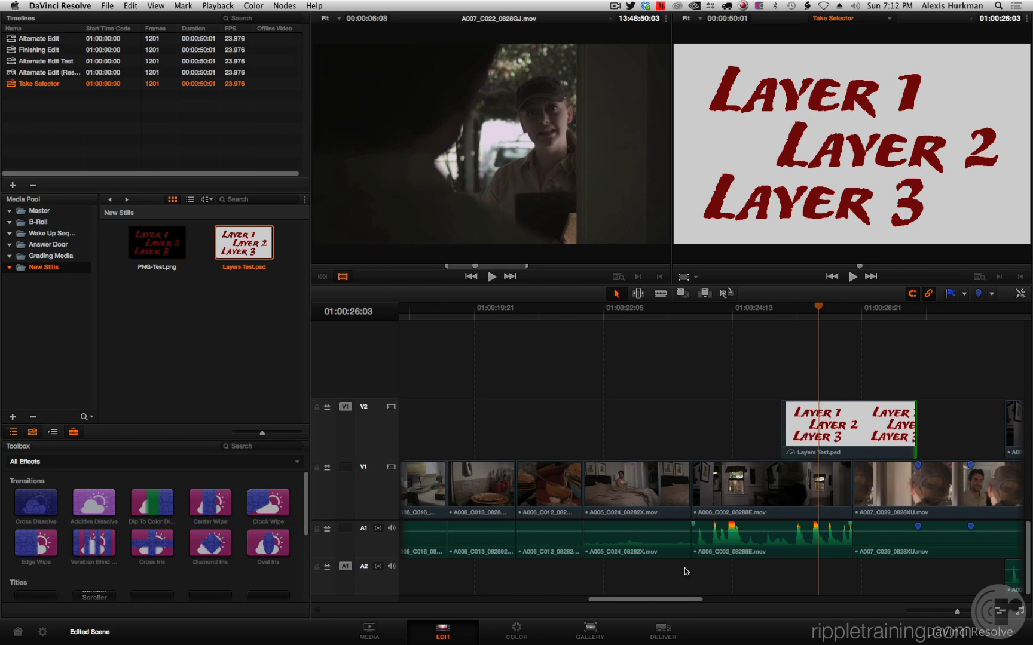
# Move the Layers Test.psd still on V2 about four seconds earlier
pyautogui.moveTo(646, 600)
pyautogui.mouseDown()
pyautogui.moveTo(607, 601)
pyautogui.moveTo(682, 601)
pyautogui.moveTo(626, 601)
pyautogui.mouseUp()
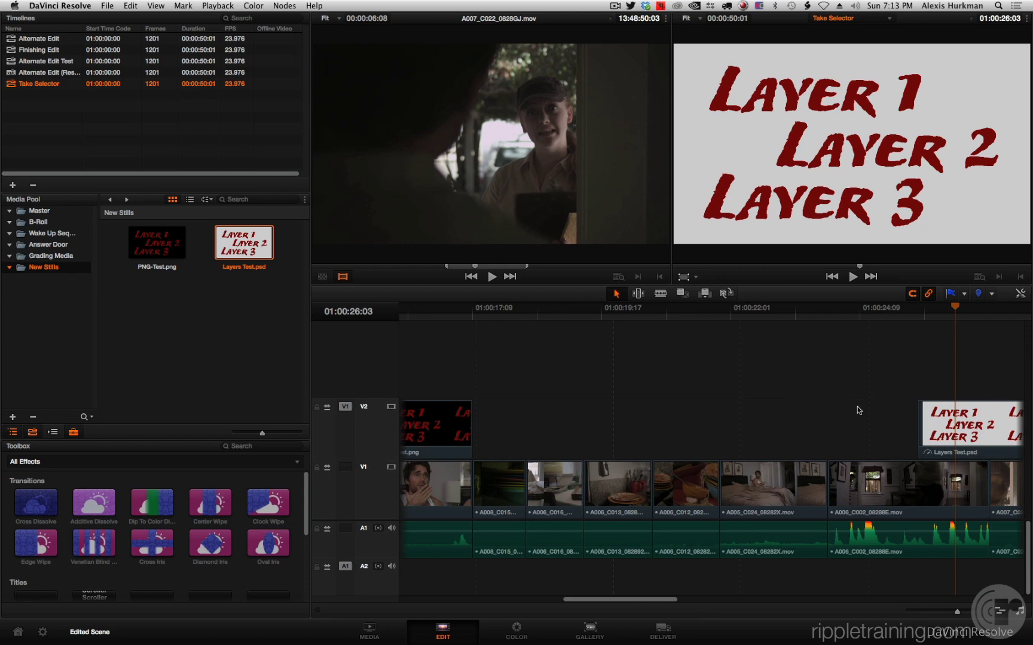
pyautogui.moveTo(901, 431); pyautogui.dragTo(532, 431)
pyautogui.moveTo(626, 601); pyautogui.dragTo(689, 602)
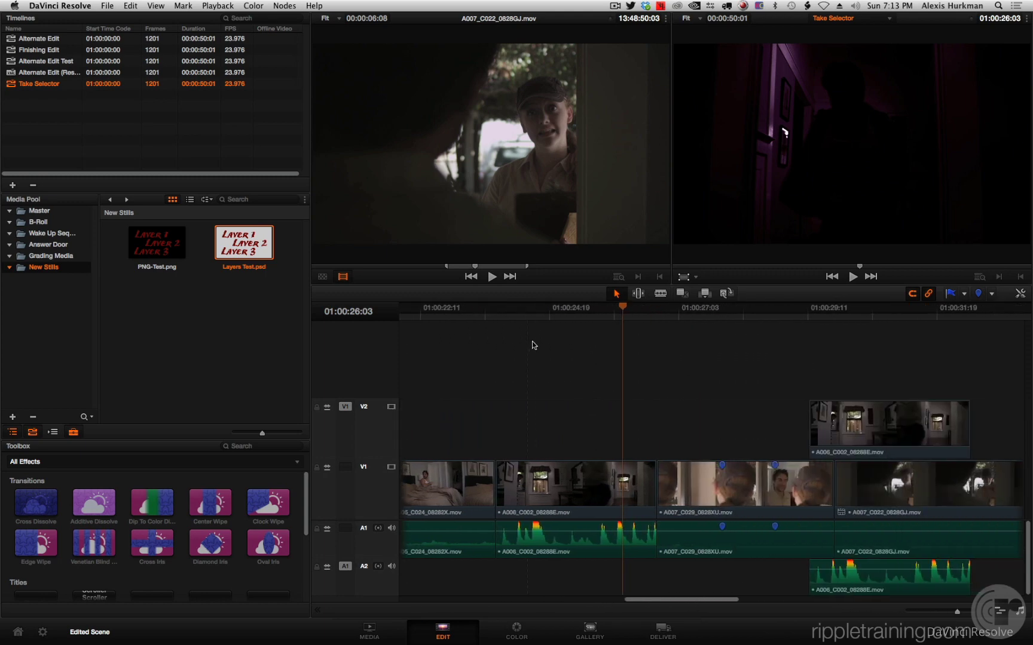
# Scrub from 01:00:24:21 through the following shots to the man's close-up near 01:00:37
pyautogui.click(553, 320)
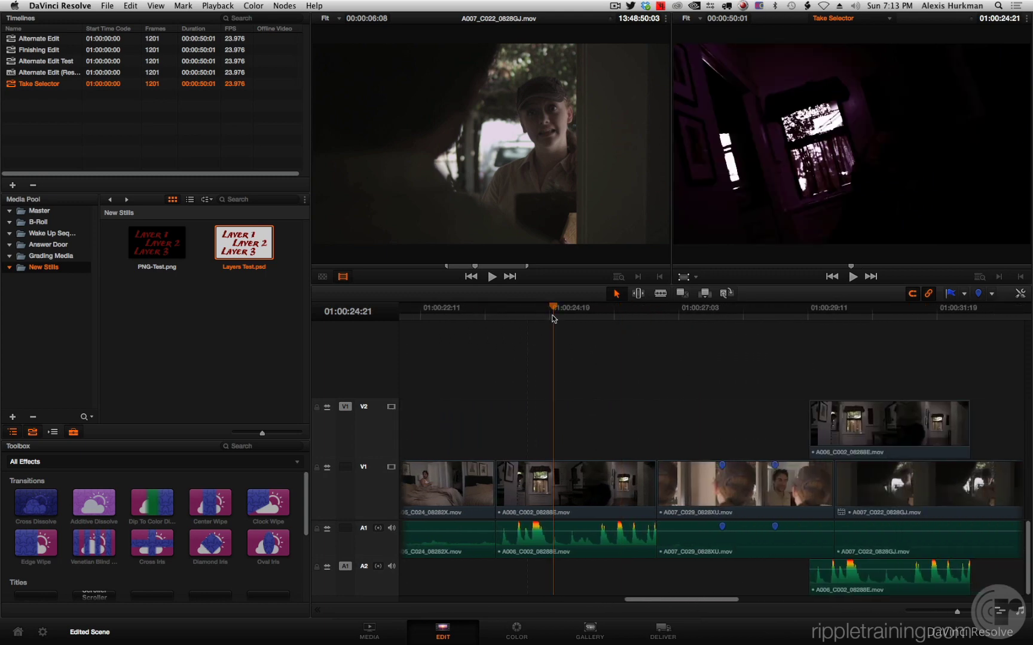
pyautogui.moveTo(553, 319); pyautogui.dragTo(739, 315)
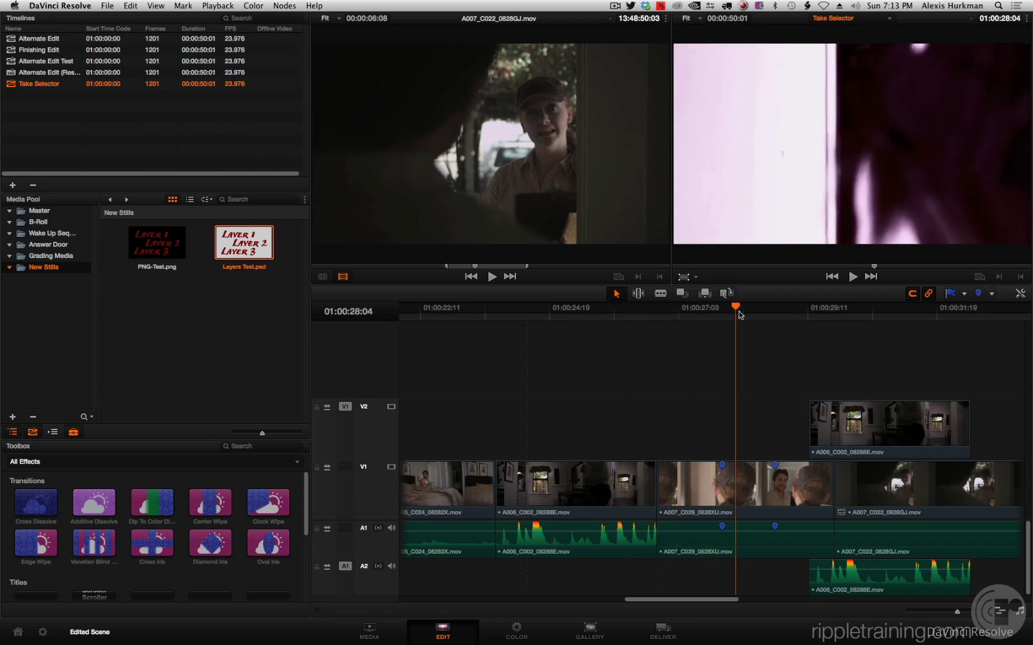
pyautogui.moveTo(661, 600); pyautogui.dragTo(769, 600)
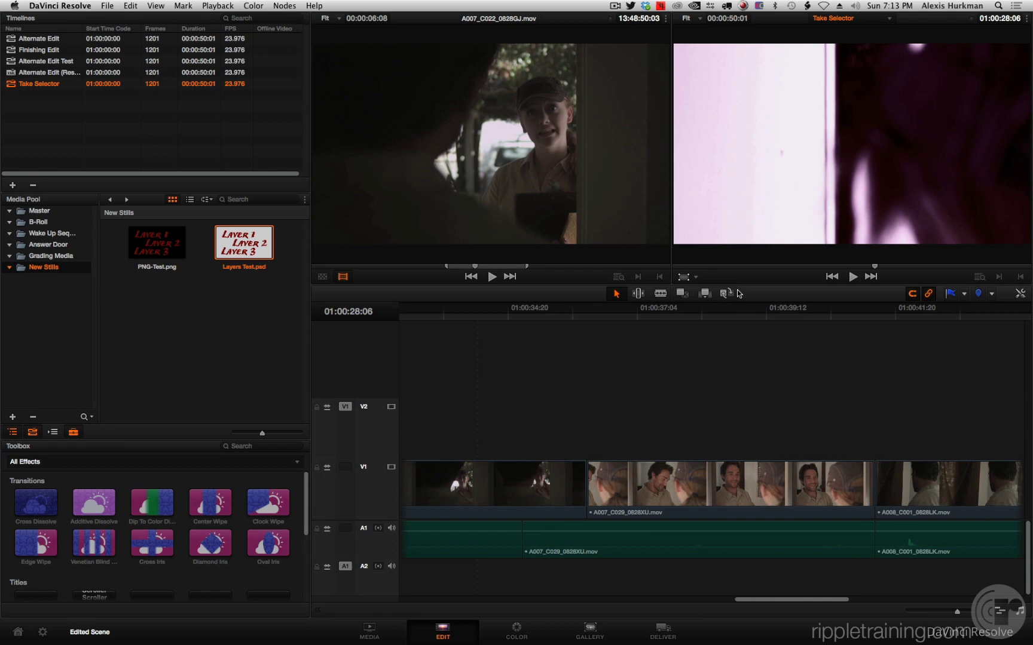
pyautogui.moveTo(738, 311); pyautogui.dragTo(719, 331)
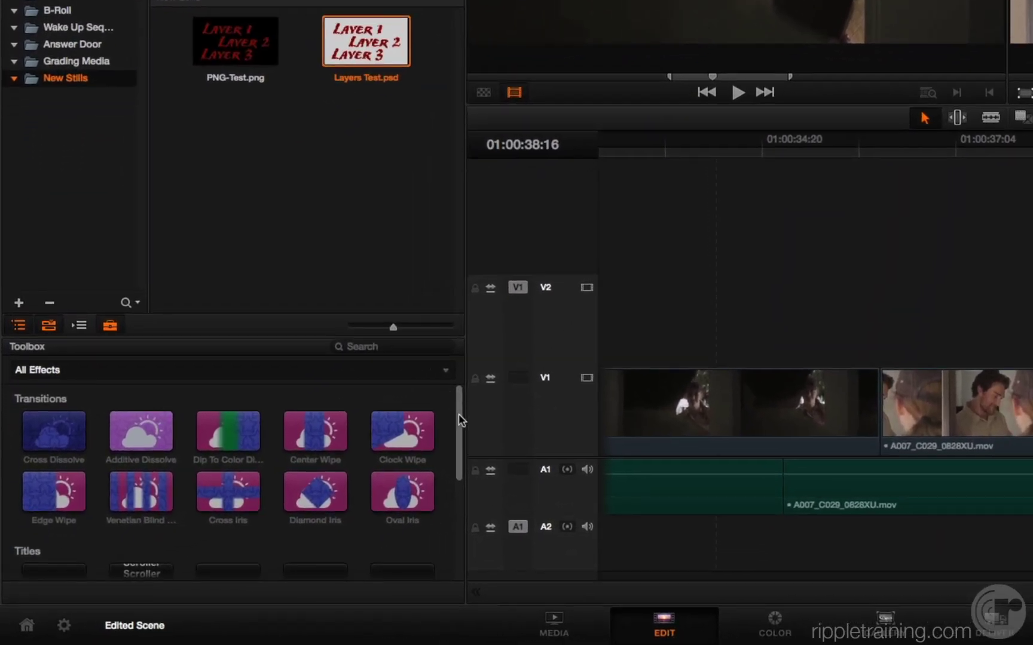
# Drop a Basic Text title from the Toolbox onto V2 over the man's close-up
pyautogui.moveTo(460, 421); pyautogui.dragTo(460, 478)
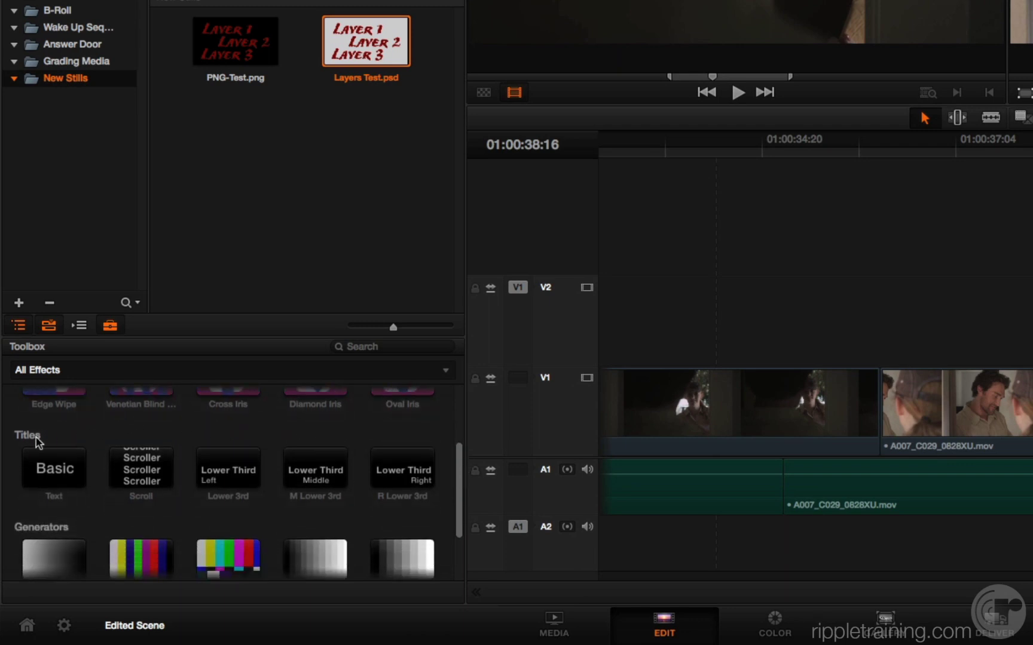
pyautogui.moveTo(48, 472); pyautogui.dragTo(148, 406)
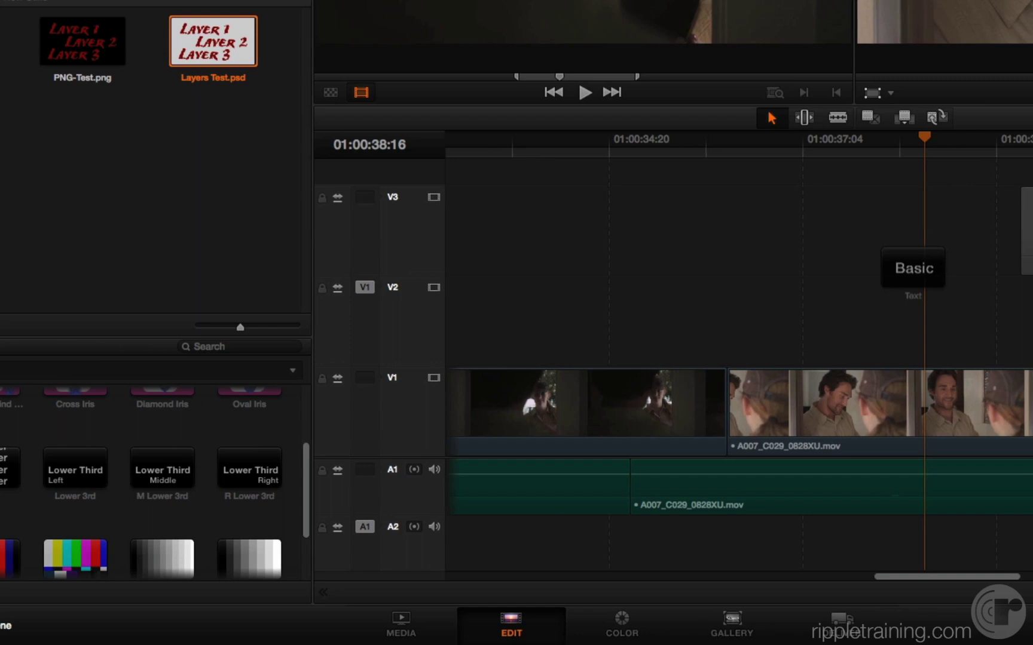
pyautogui.moveTo(912, 268); pyautogui.dragTo(934, 332)
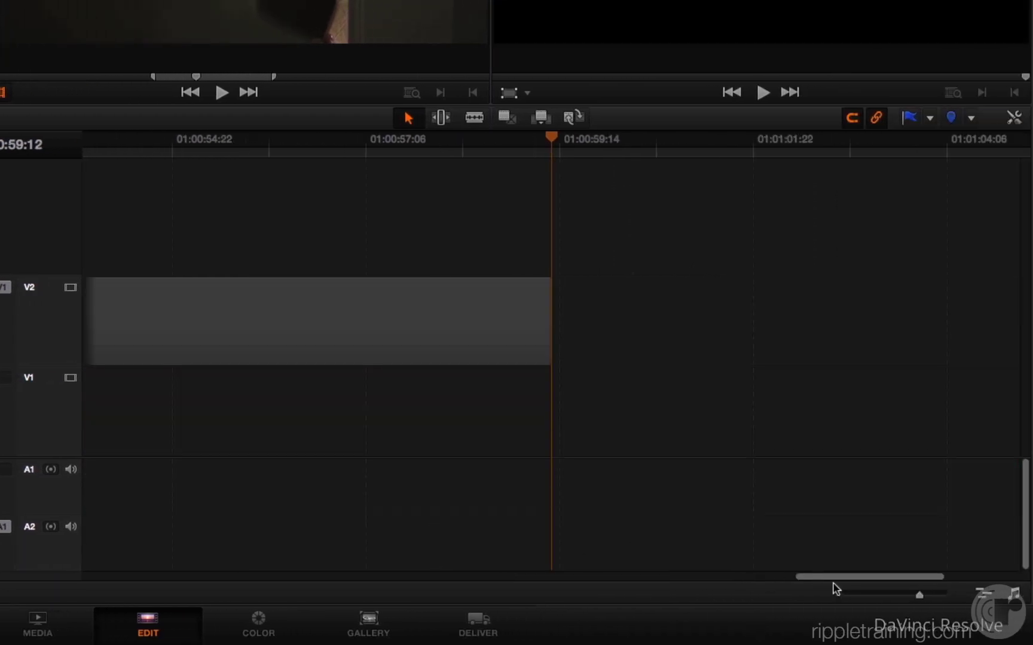
# Trim the title's end 18 seconds shorter and zoom back in around 01:00:39:13
pyautogui.moveTo(911, 594); pyautogui.dragTo(900, 597)
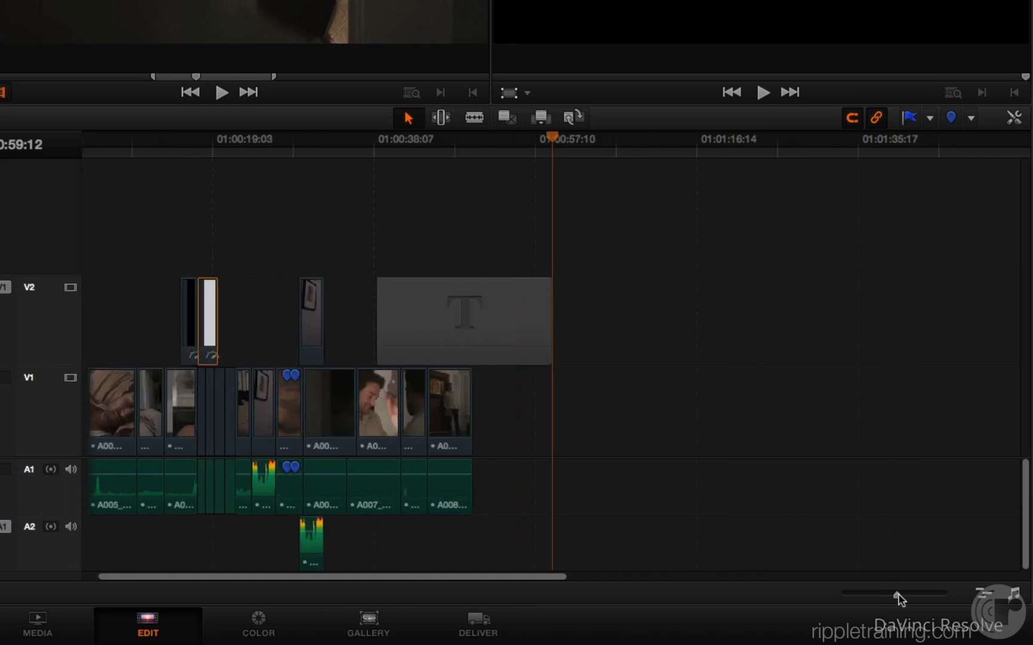
pyautogui.moveTo(546, 334); pyautogui.dragTo(384, 336)
pyautogui.moveTo(897, 595); pyautogui.dragTo(907, 597)
pyautogui.click(218, 150)
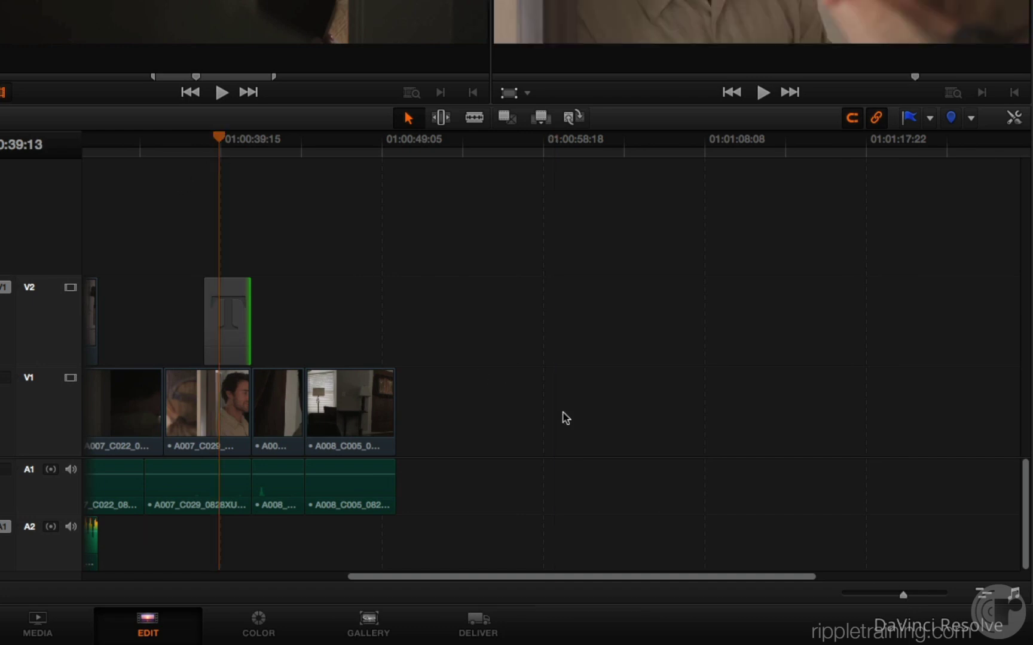
pyautogui.moveTo(904, 597); pyautogui.dragTo(908, 597)
pyautogui.moveTo(708, 578); pyautogui.dragTo(572, 576)
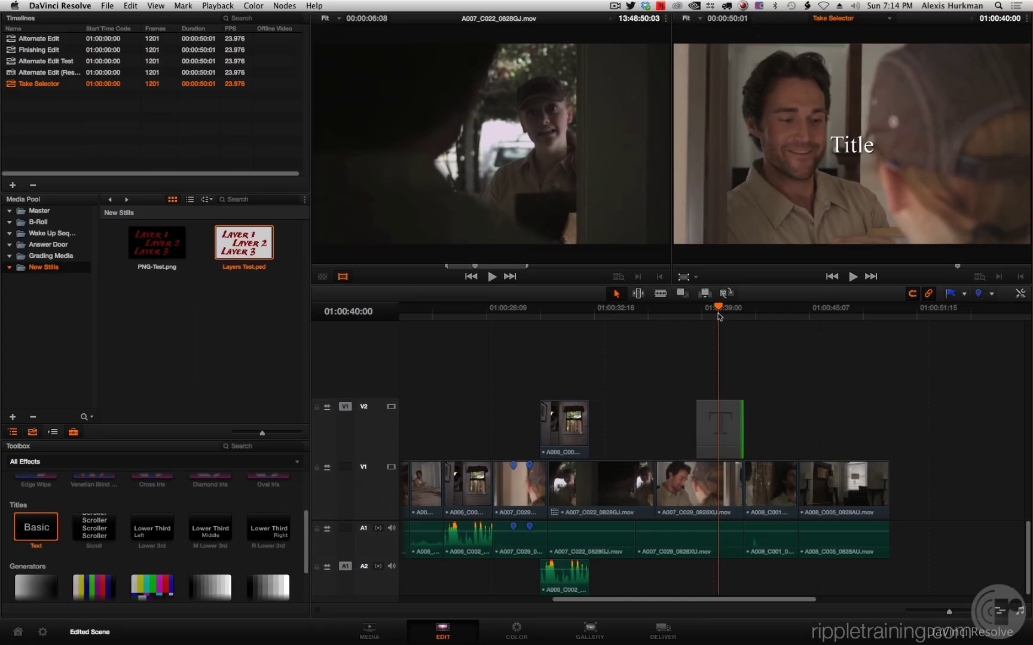
# Replace the placeholder 'Title' with 'The Renter' and 'Revenge of the UPS' in the Inspector
pyautogui.click(590, 181)
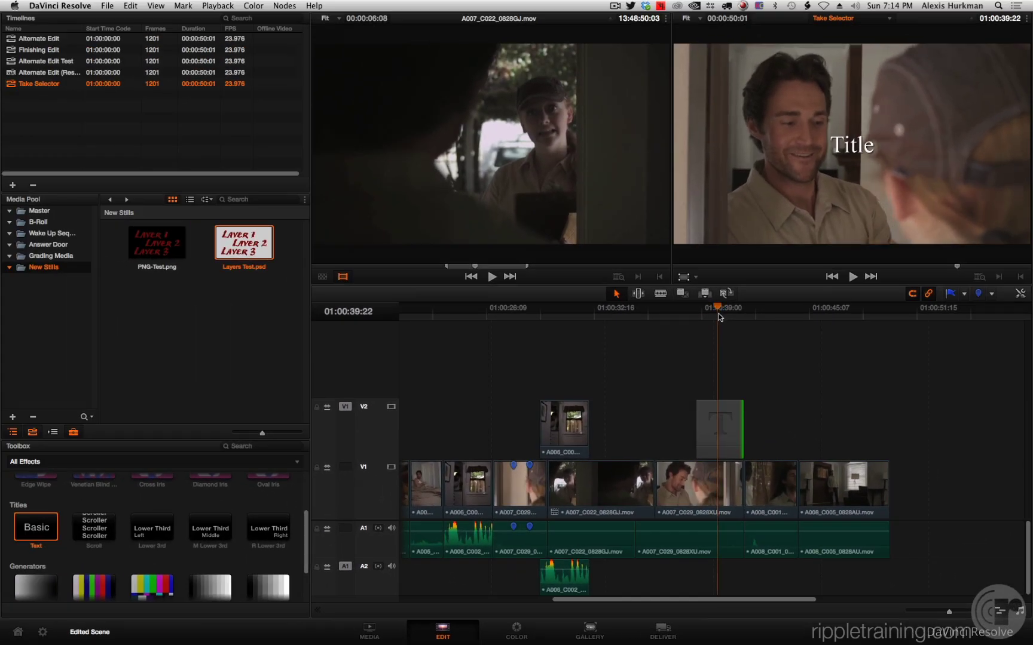
pyautogui.doubleClick(720, 433)
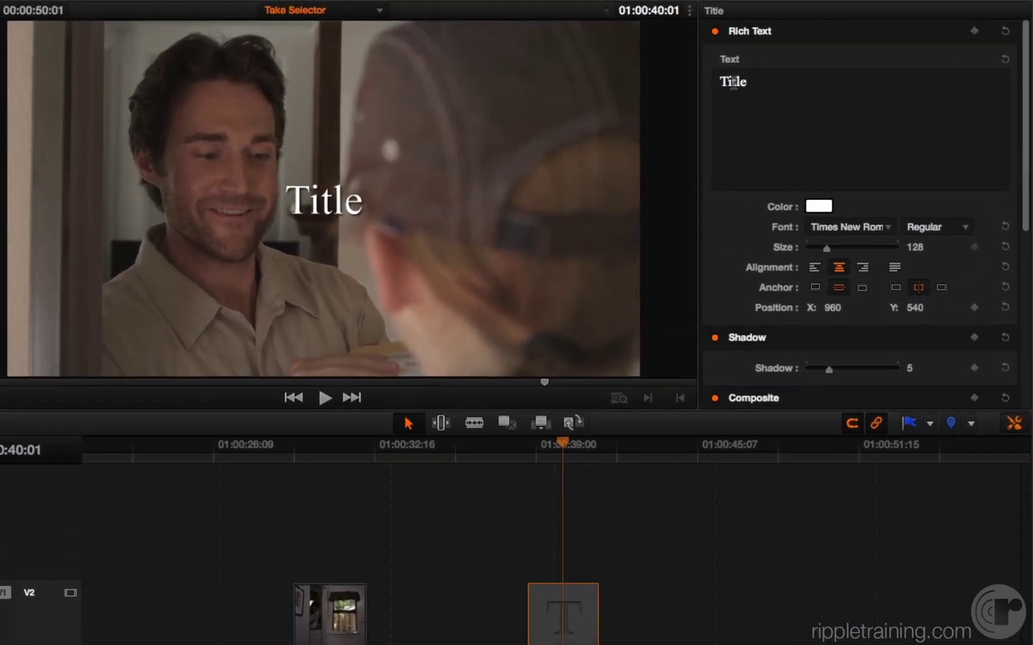
pyautogui.doubleClick(833, 65)
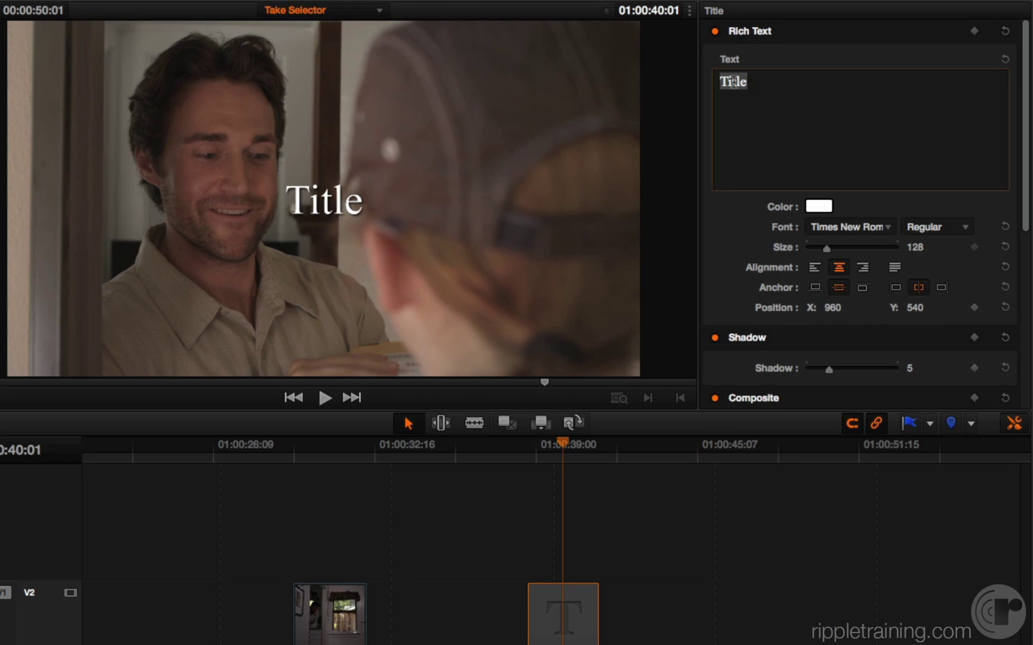
pyautogui.write('The Renter ')
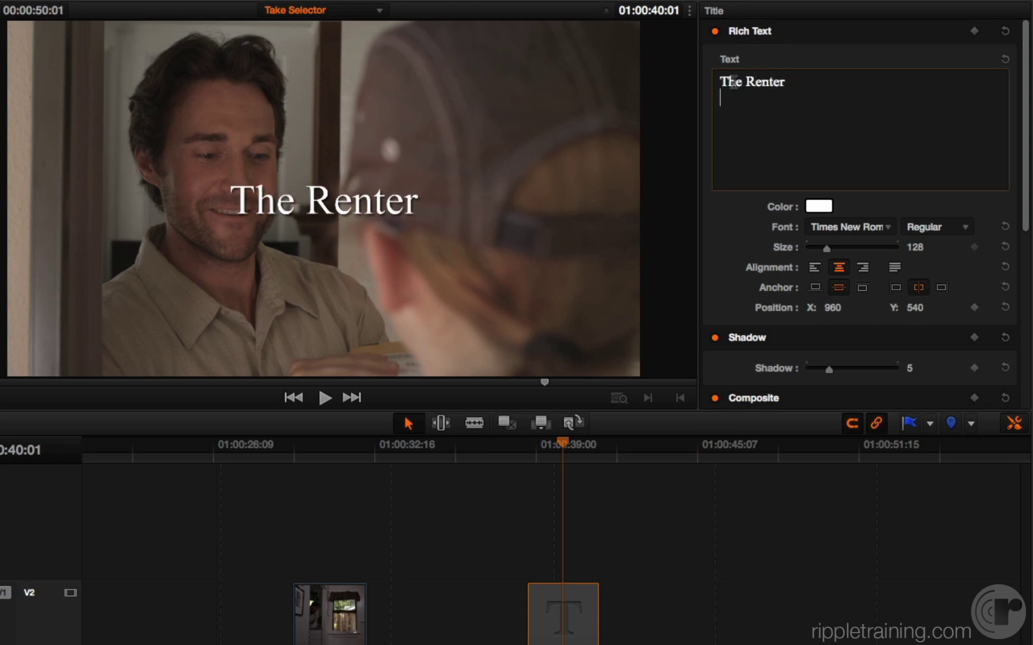
pyautogui.write('Revenge of the UPS')
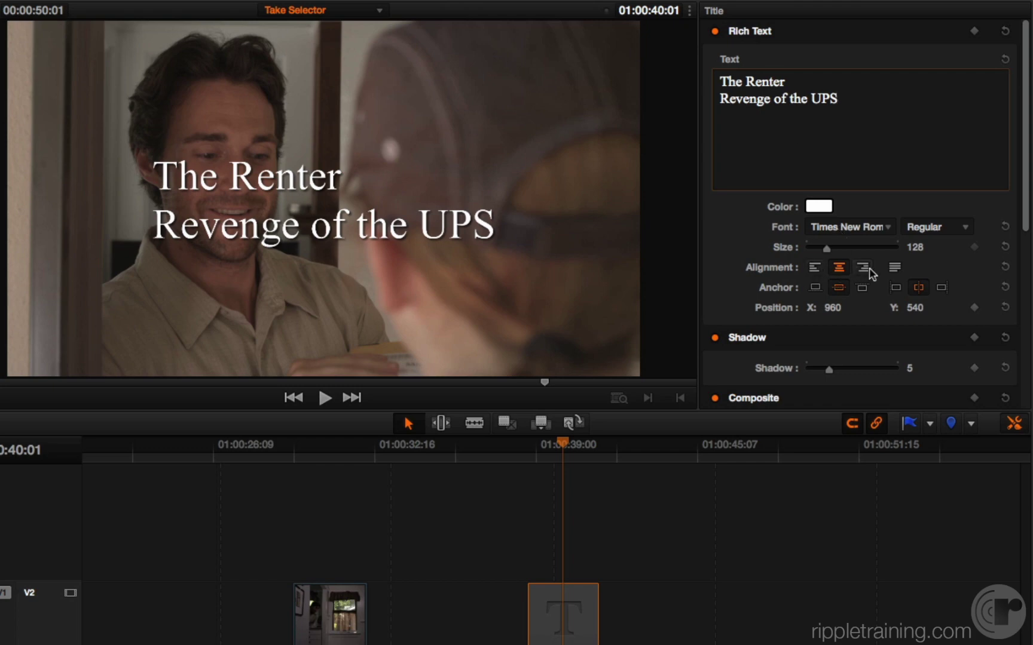
# Right-align both lines of the title text
pyautogui.click(863, 268)
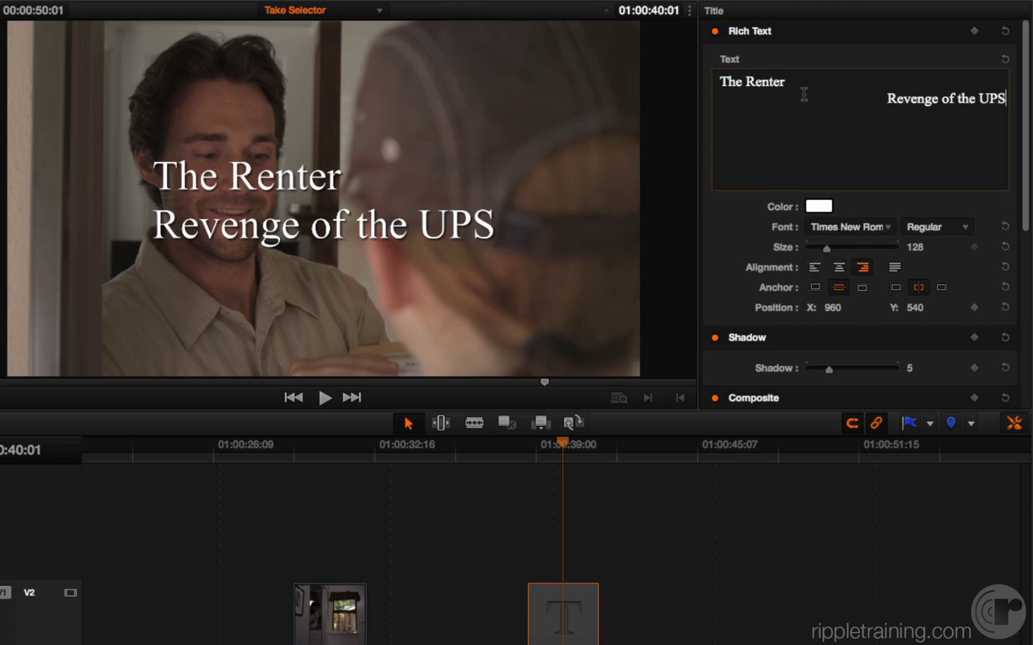
pyautogui.moveTo(547, 457); pyautogui.dragTo(557, 463)
pyautogui.doubleClick(848, 98)
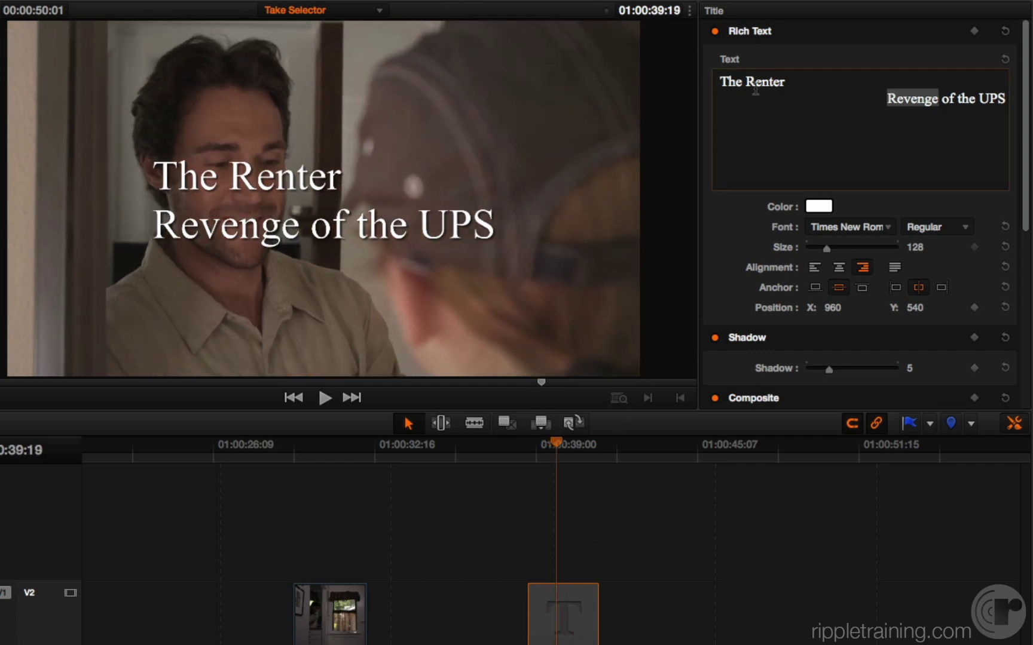
pyautogui.press('super+a')
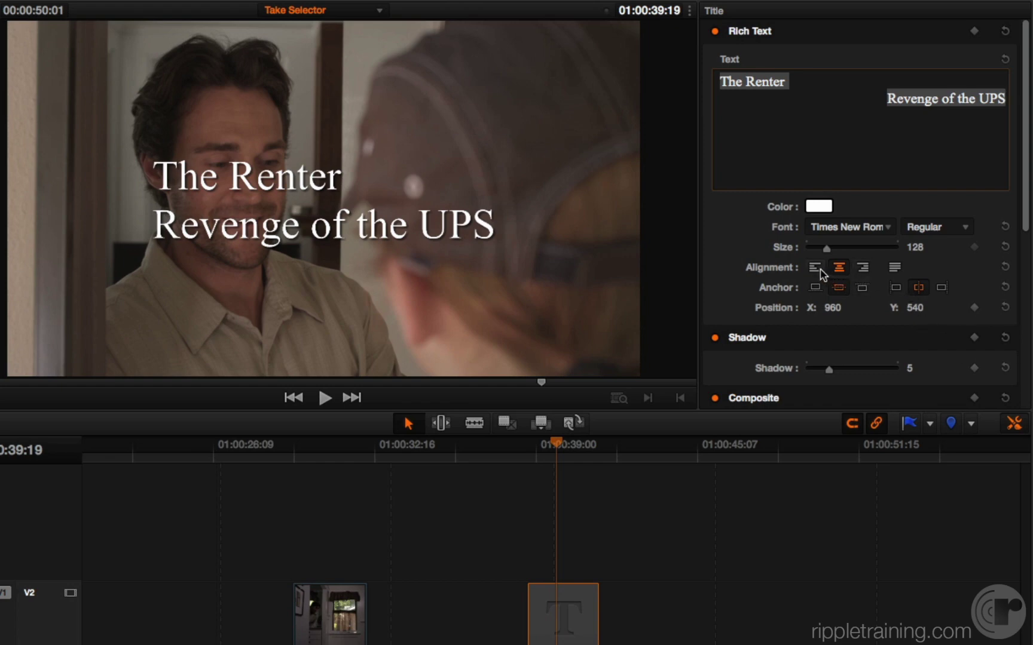
pyautogui.click(815, 271)
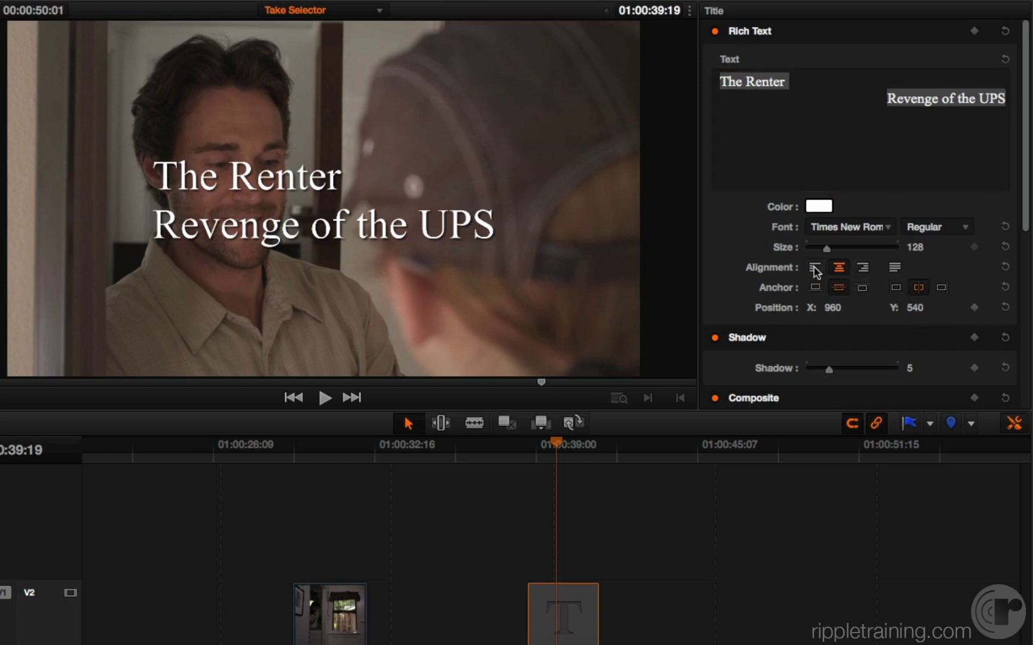
pyautogui.click(841, 268)
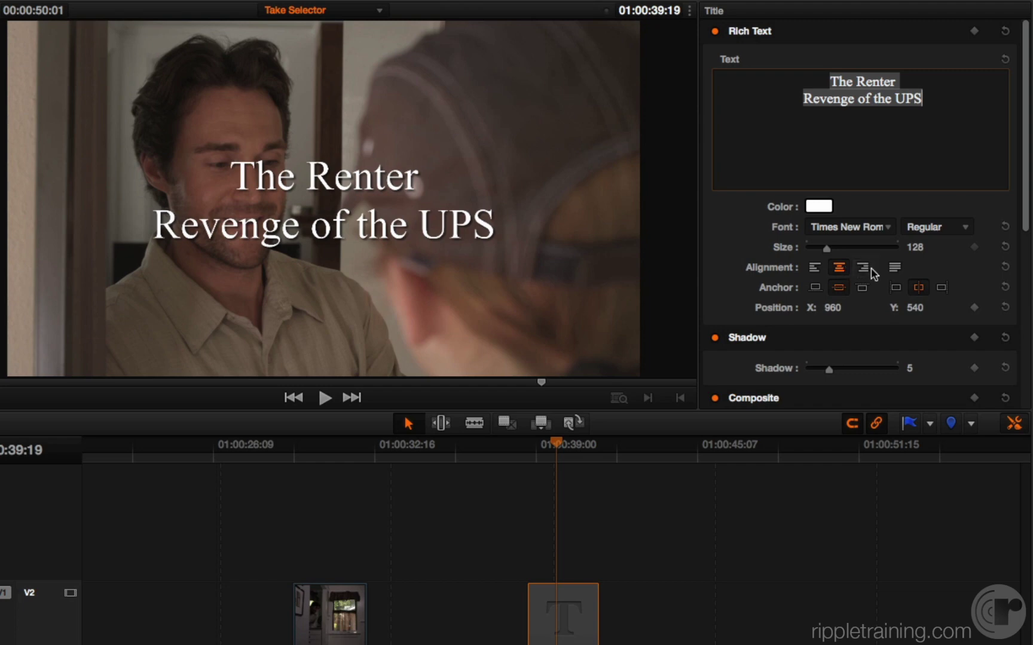
pyautogui.click(863, 269)
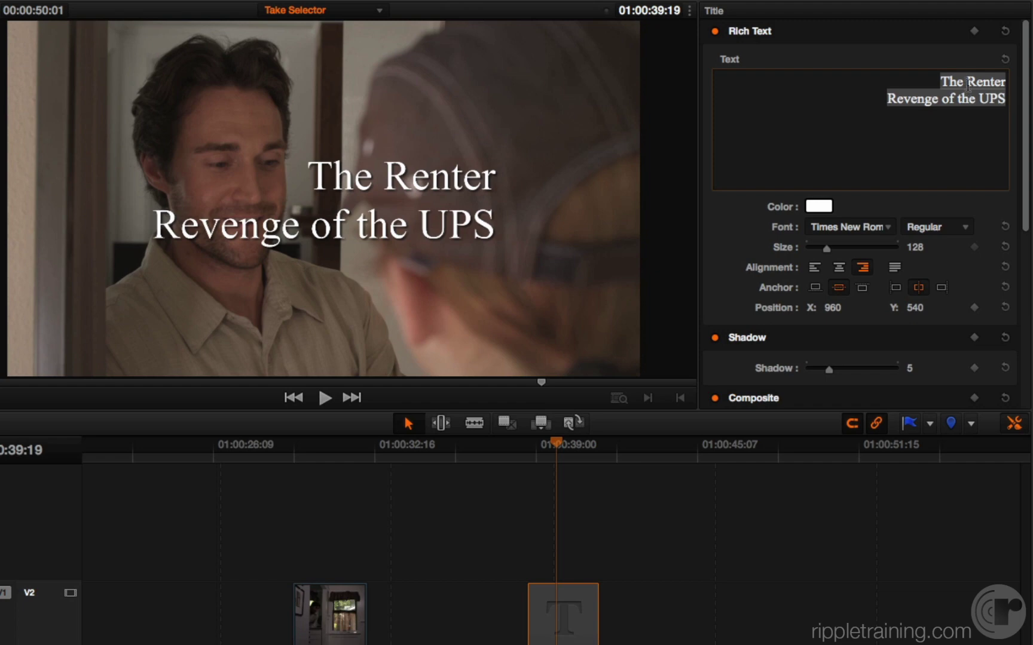
# Set the first line, 'The Renter', in bold Stone Sans ITC
pyautogui.tripleClick(968, 84)
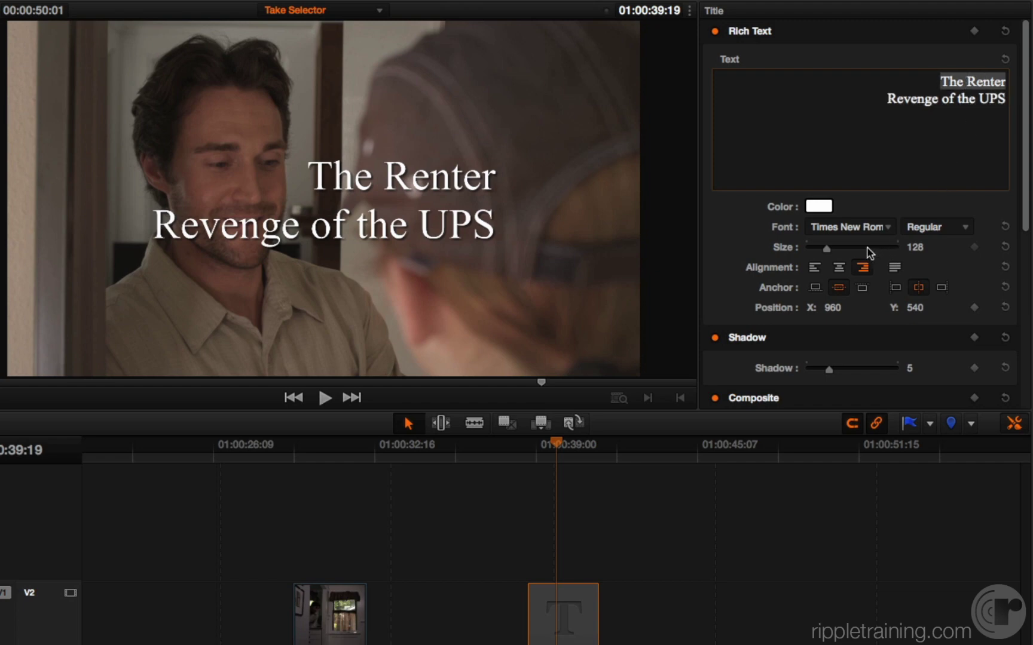
pyautogui.click(887, 228)
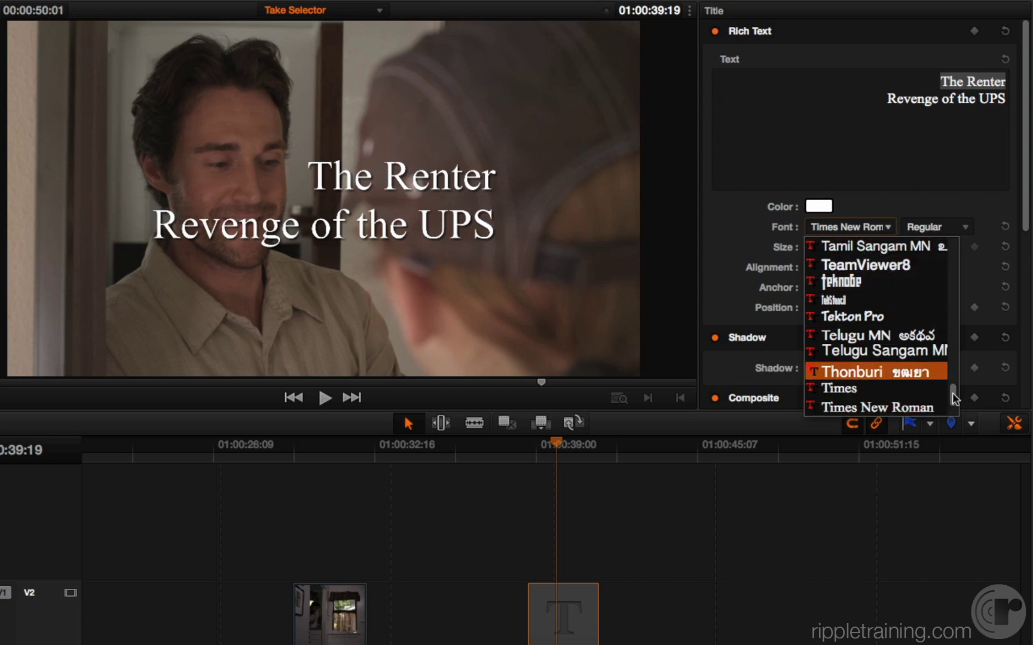
pyautogui.scroll(5, 954, 398)
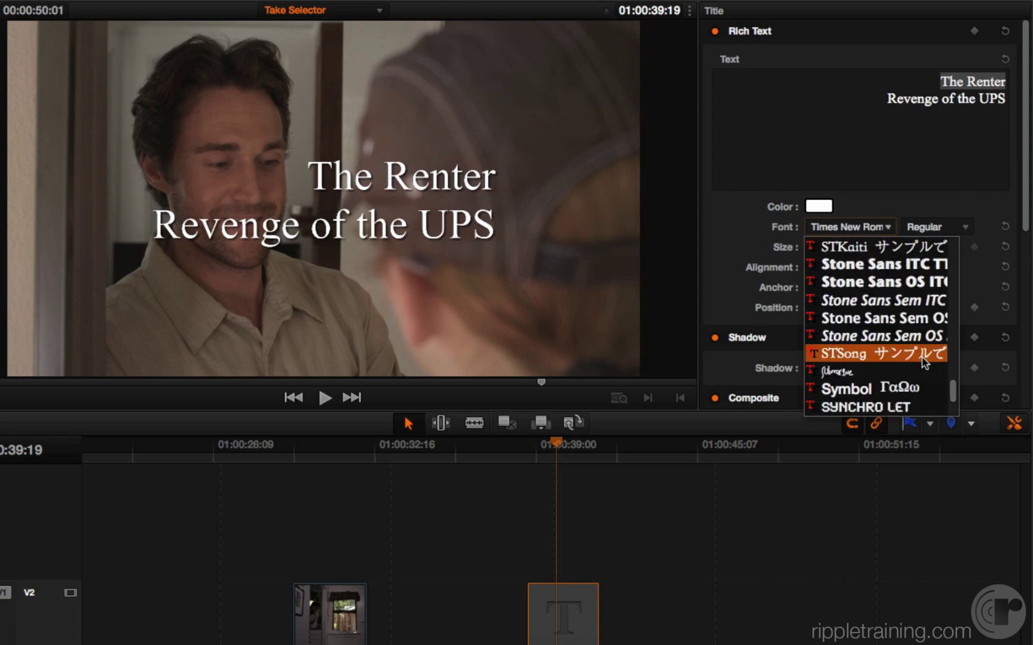
pyautogui.click(873, 265)
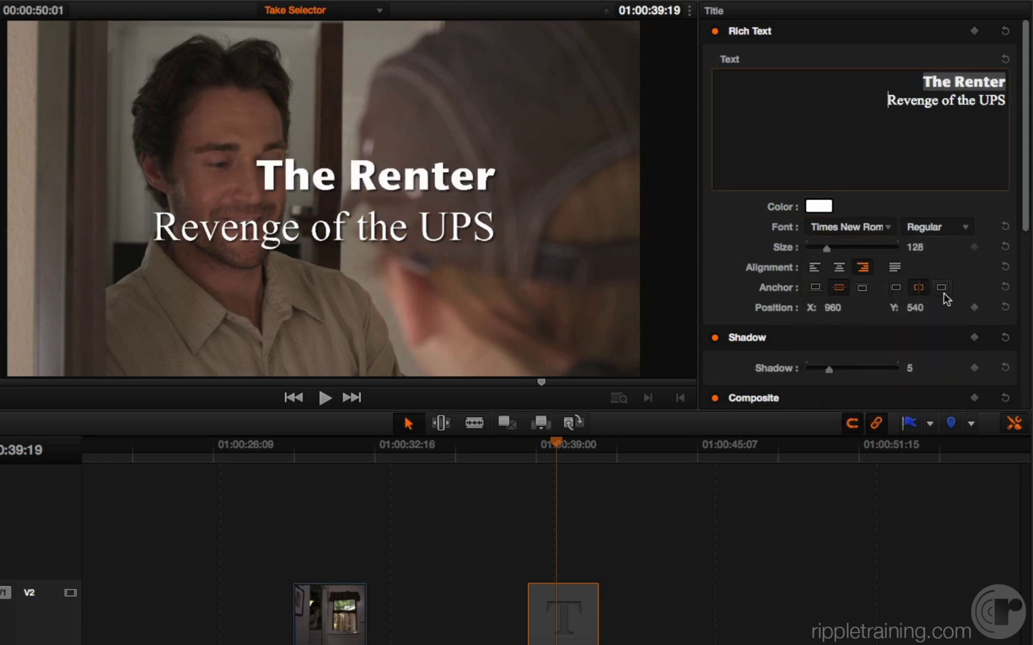
pyautogui.click(950, 227)
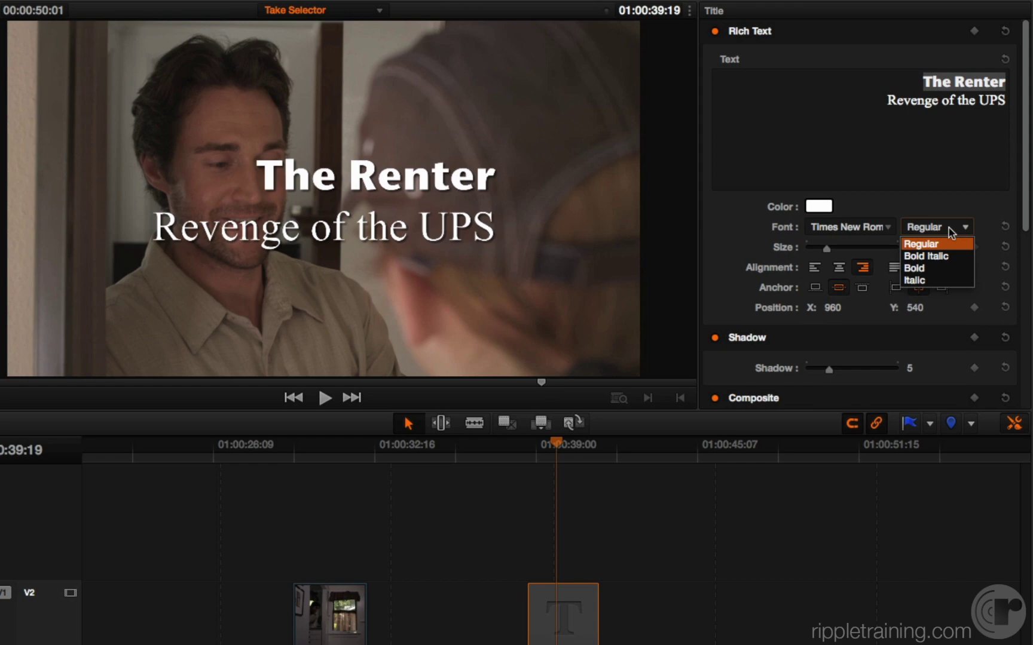
pyautogui.click(936, 269)
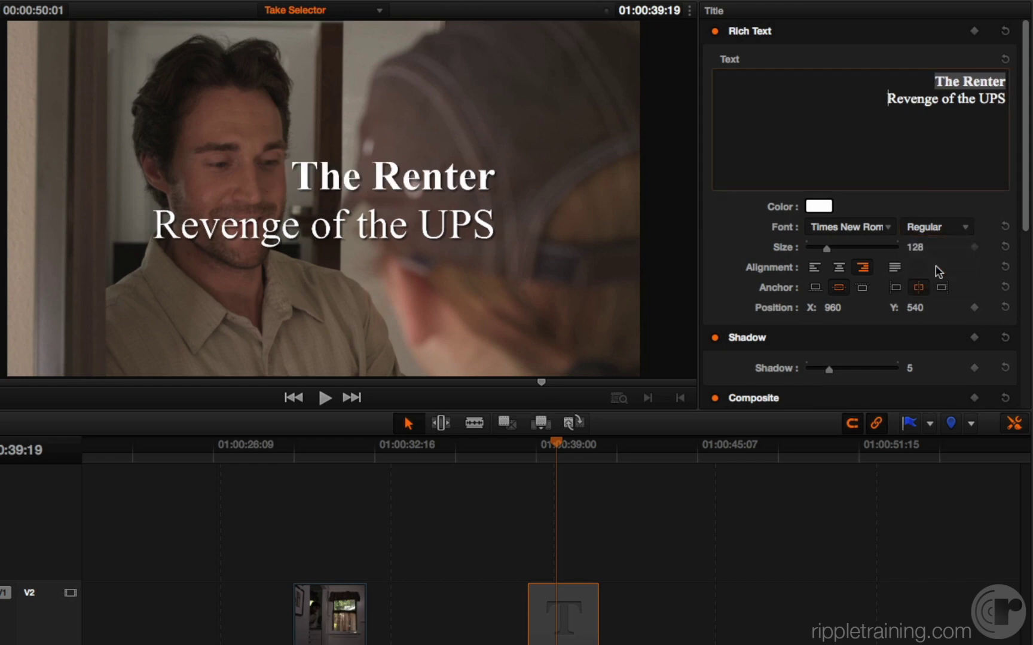
pyautogui.click(890, 227)
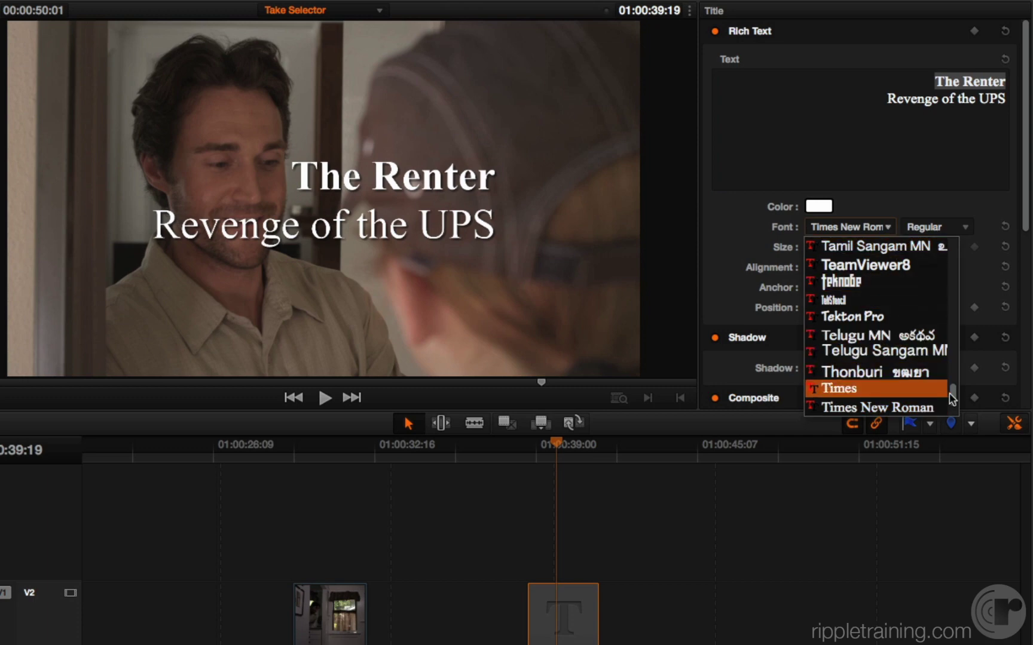
pyautogui.scroll(5, 953, 387)
pyautogui.scroll(-4, 954, 387)
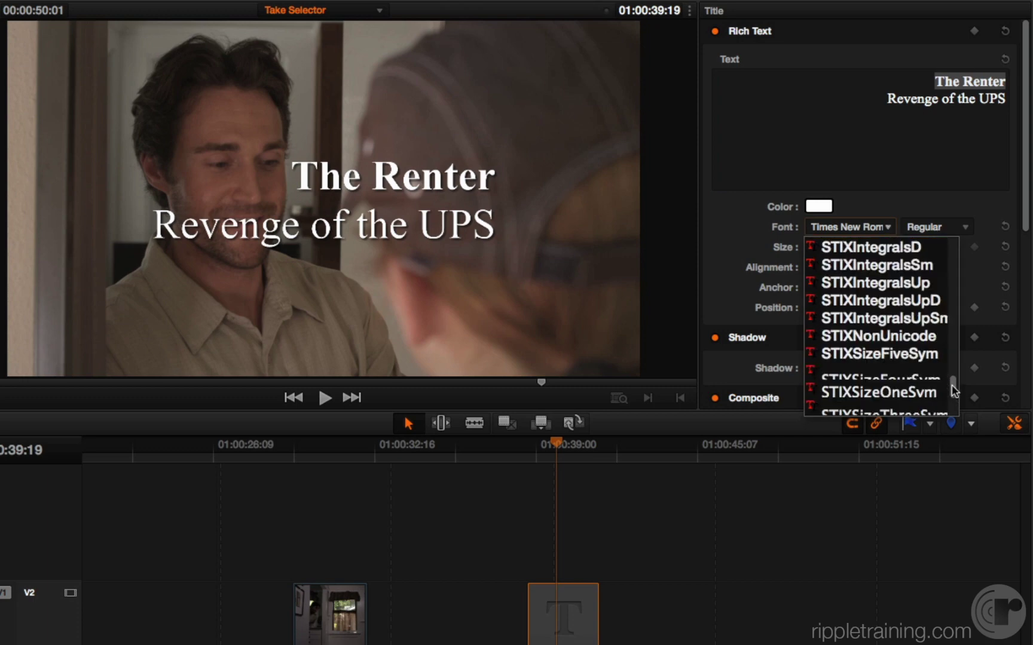
pyautogui.scroll(-4, 954, 389)
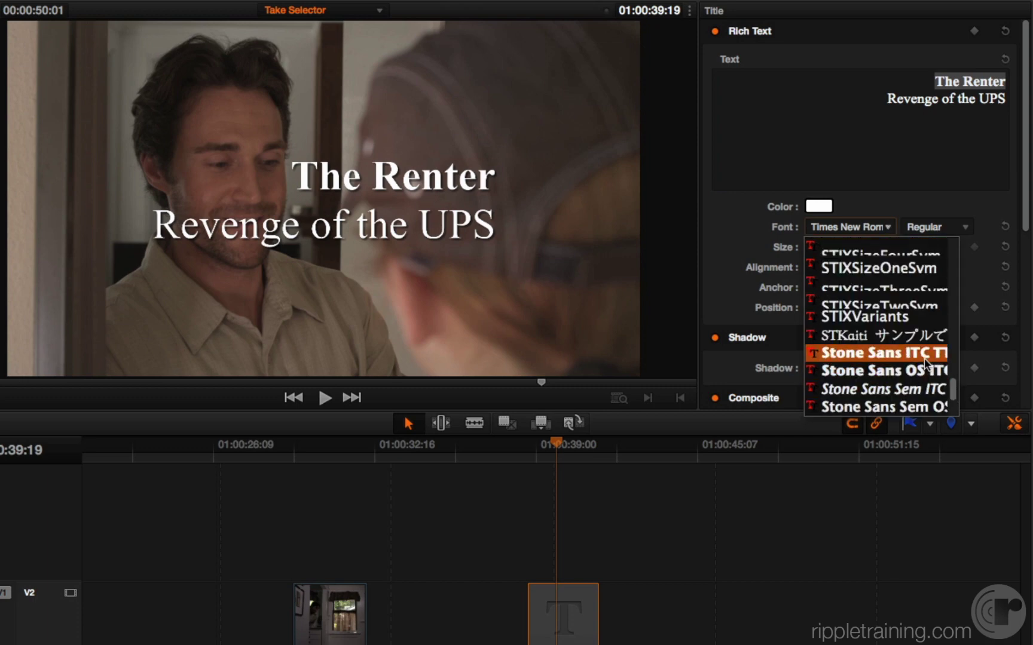
pyautogui.click(926, 356)
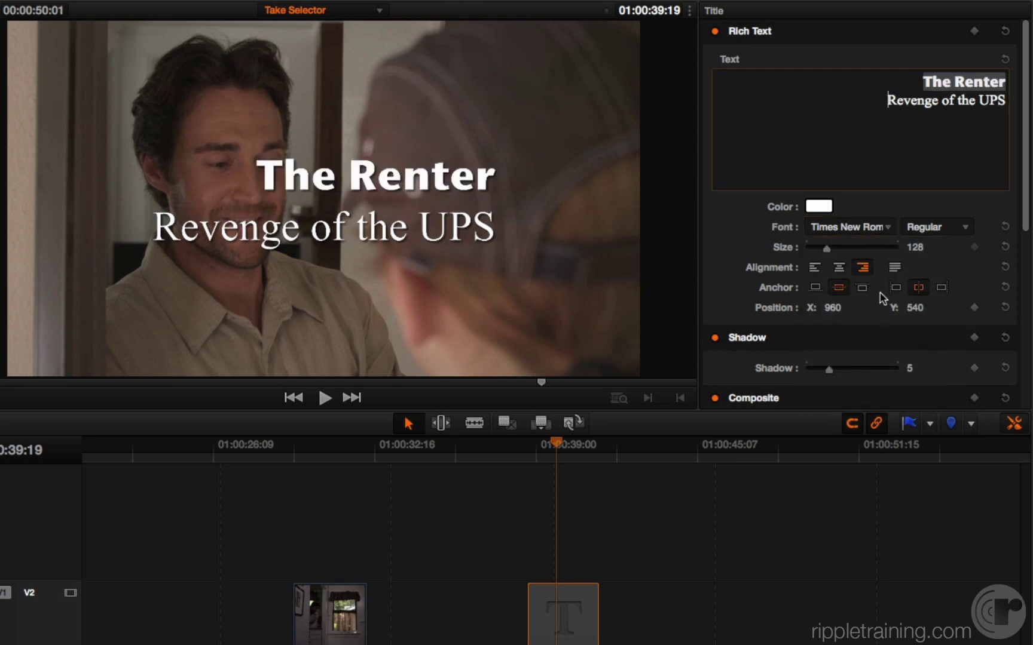
# Set the second line, 'Revenge of the UPS', in italic Stone Sans
pyautogui.tripleClick(942, 101)
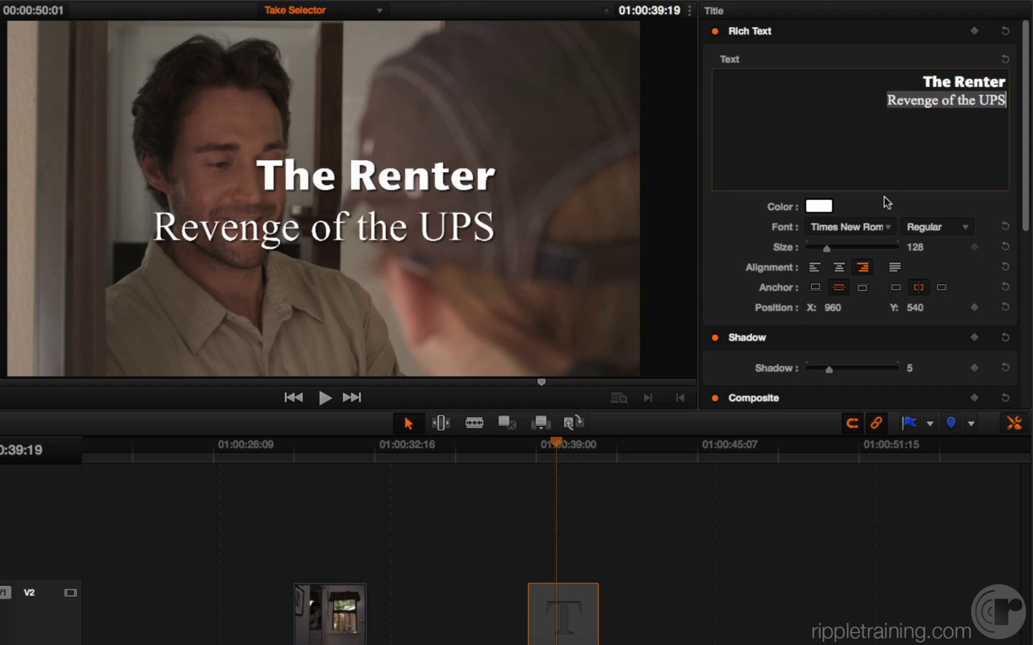
pyautogui.click(889, 229)
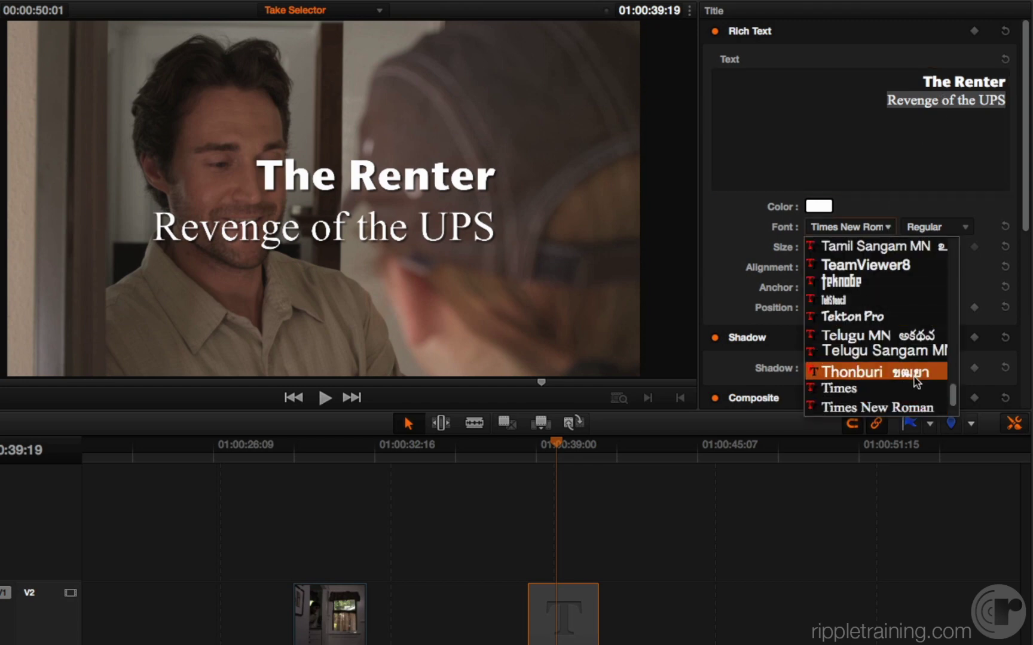
pyautogui.scroll(3, 953, 400)
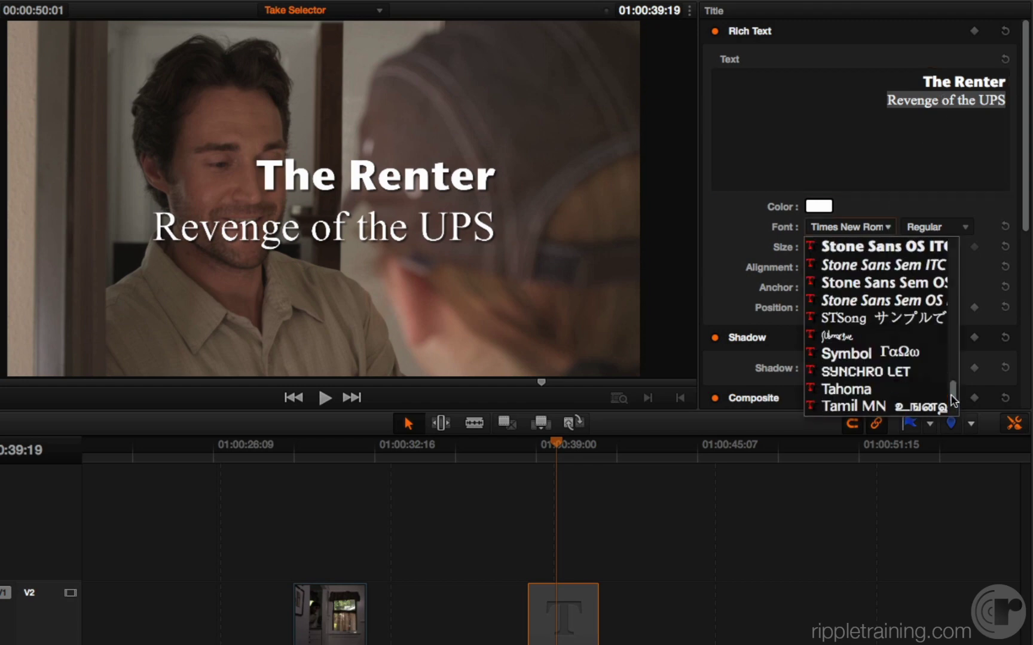
pyautogui.click(901, 301)
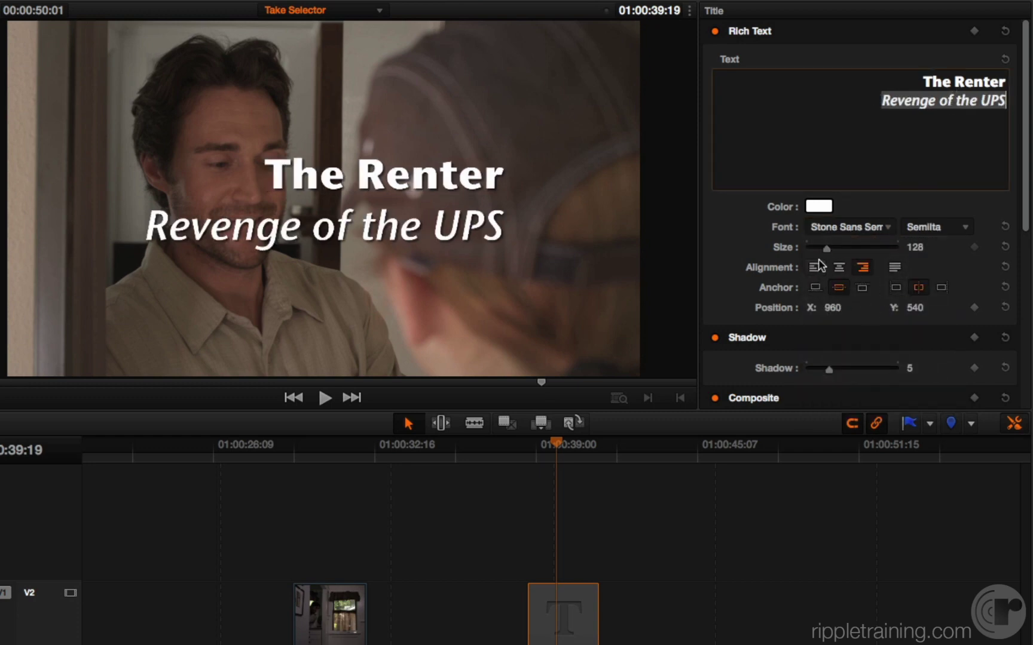
# Lower the Rich Text Size slider from 128 to 83, then scroll down to Transform
pyautogui.moveTo(826, 248); pyautogui.dragTo(819, 250)
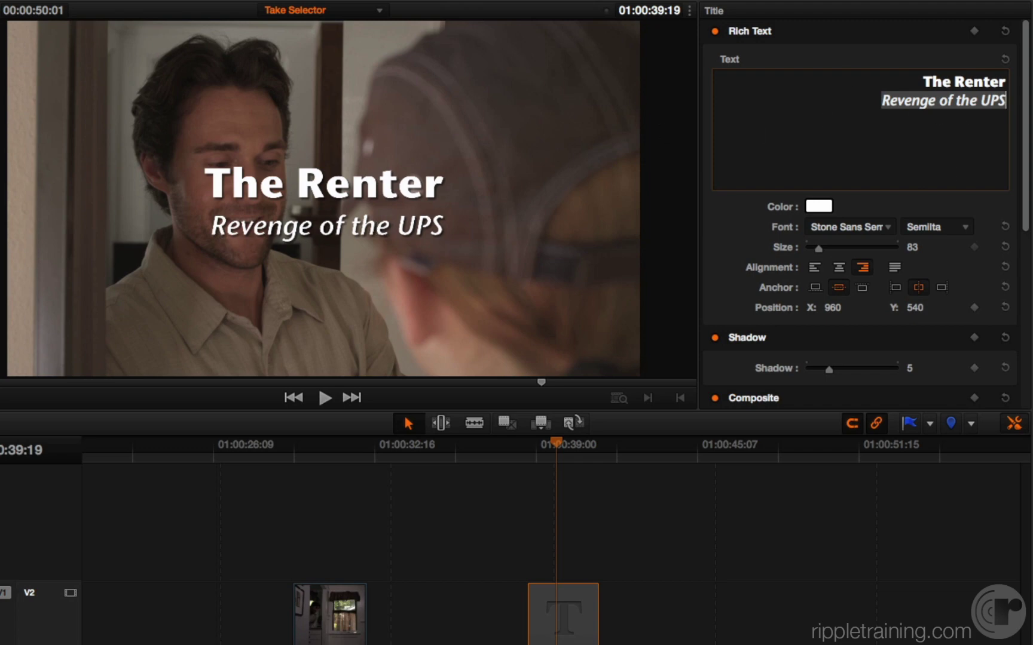
pyautogui.scroll(-5, 1016, 179)
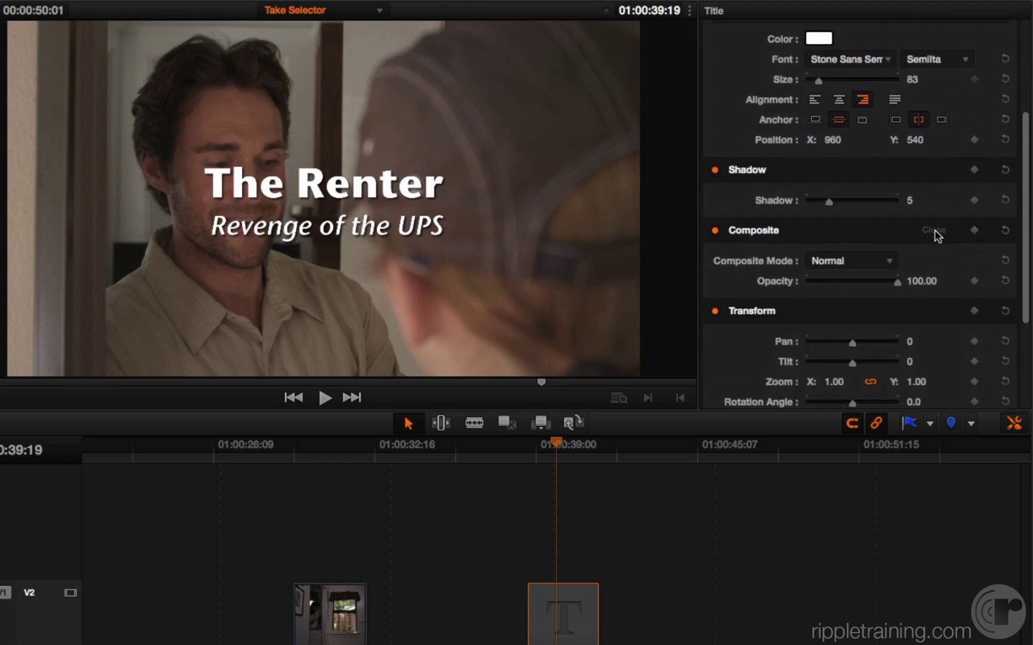
pyautogui.scroll(-1, 1025, 279)
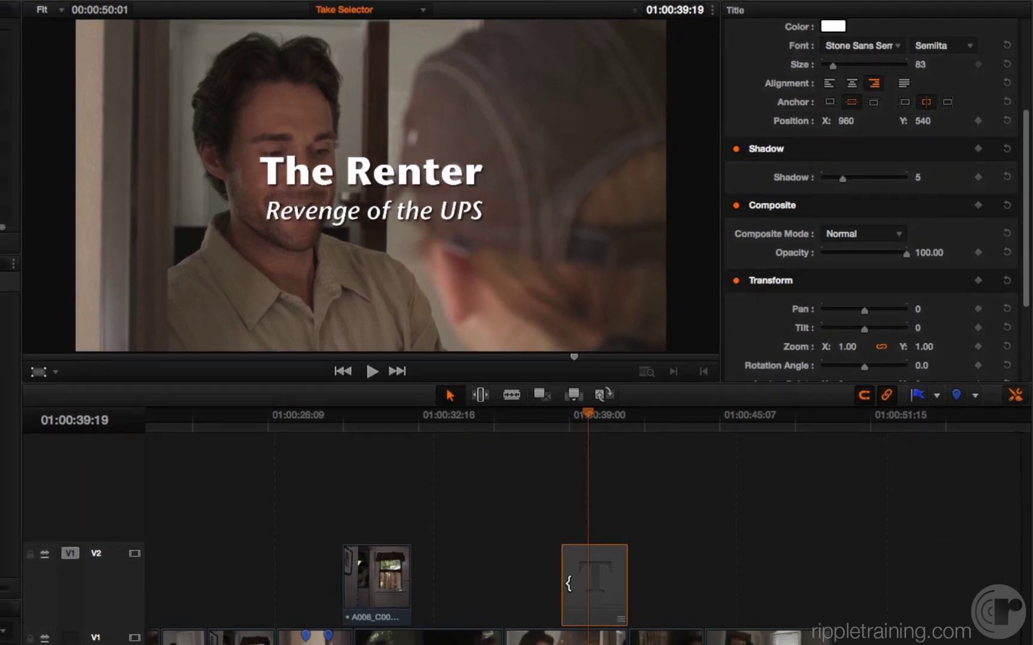
# Enable Transform on-screen controls and set the title's Position to X 1452, Y 259
pyautogui.click(55, 372)
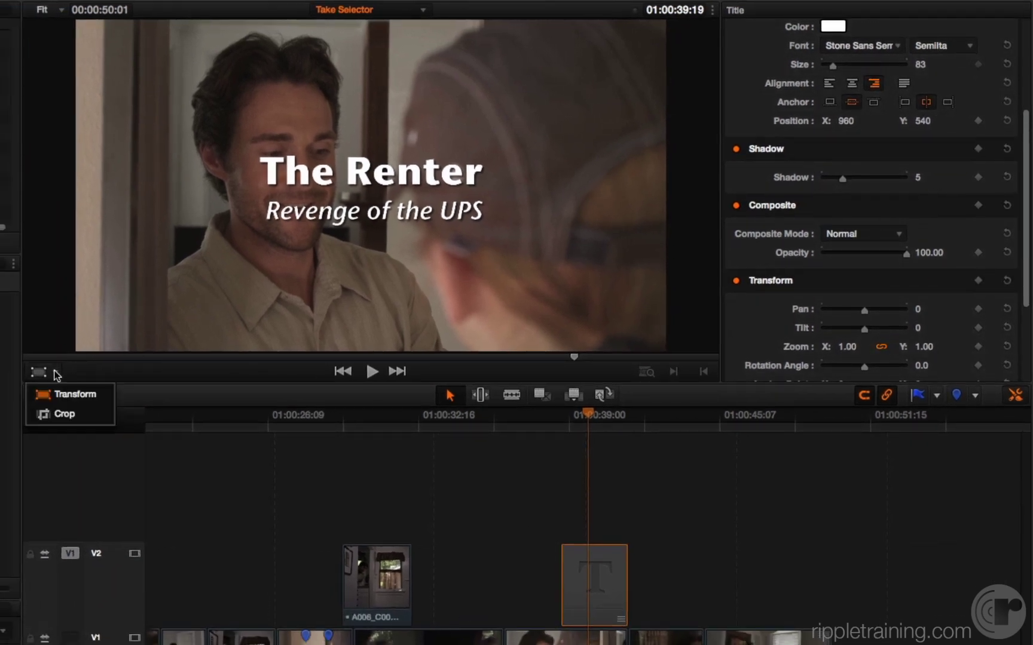
pyautogui.click(63, 395)
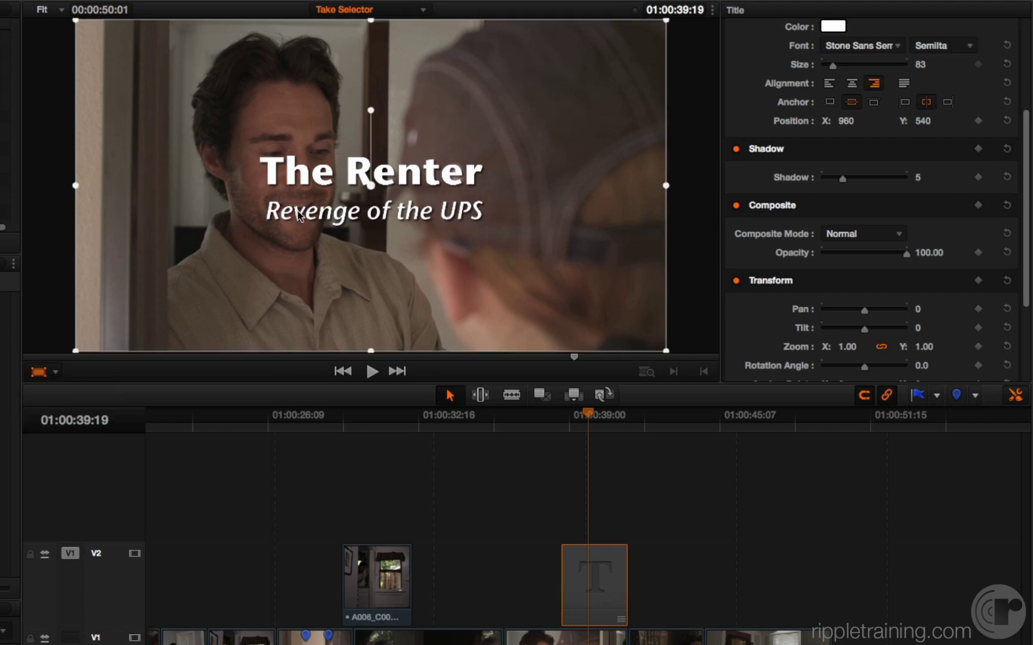
pyautogui.moveTo(305, 181); pyautogui.dragTo(455, 179)
pyautogui.moveTo(1025, 160); pyautogui.dragTo(1028, 72)
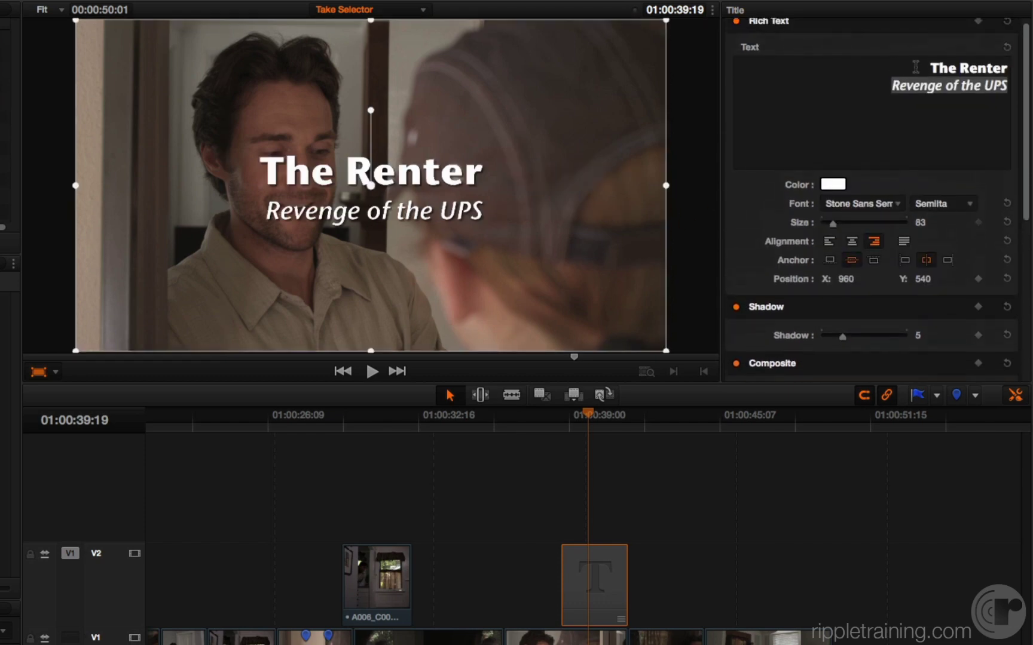
pyautogui.moveTo(915, 67); pyautogui.dragTo(1004, 86)
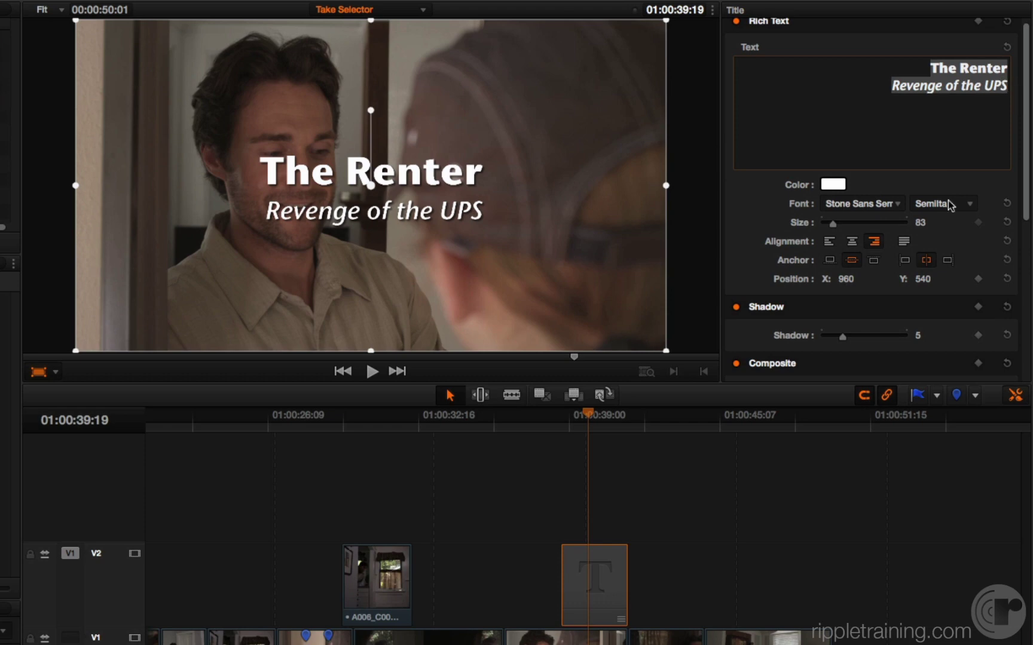
pyautogui.click(855, 279)
pyautogui.moveTo(854, 279); pyautogui.dragTo(940, 281)
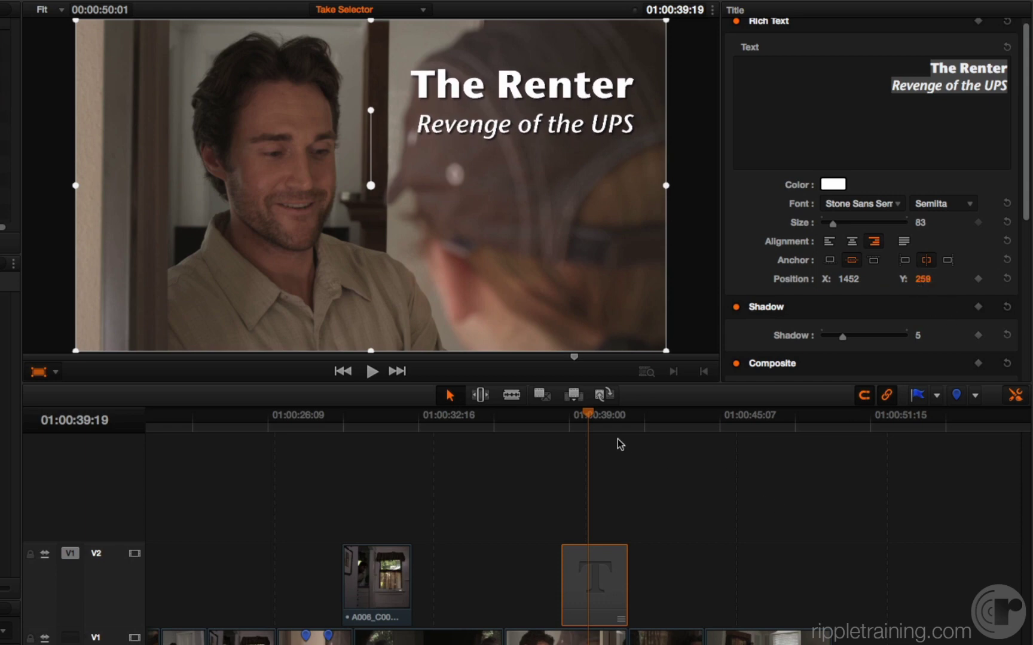
pyautogui.moveTo(600, 422); pyautogui.dragTo(592, 423)
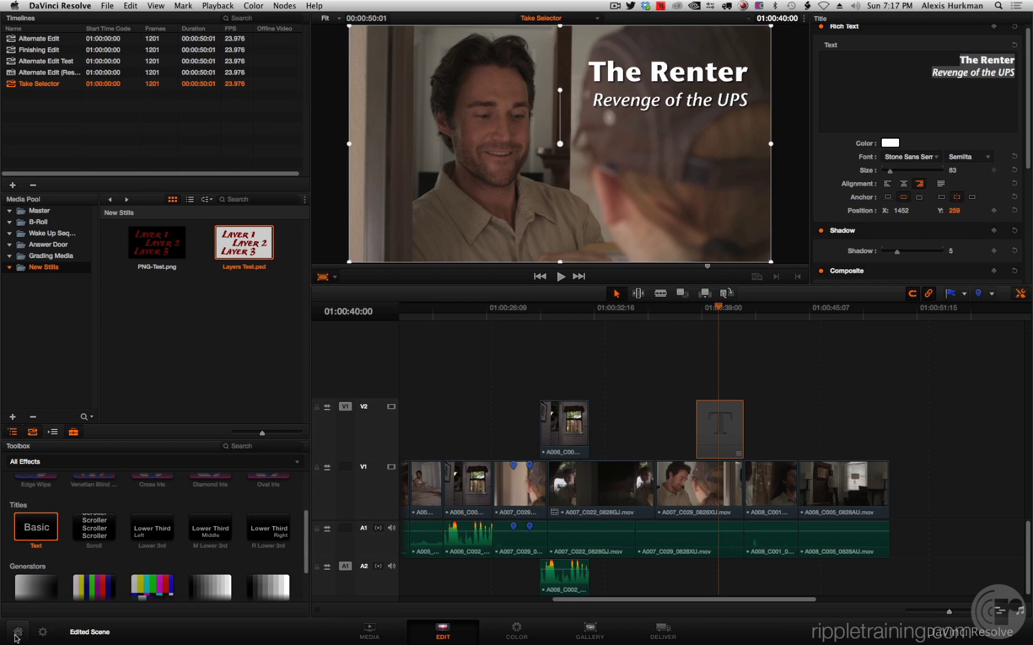
# Create a new project named 'Text Import' in the Project Manager and open it
pyautogui.click(18, 633)
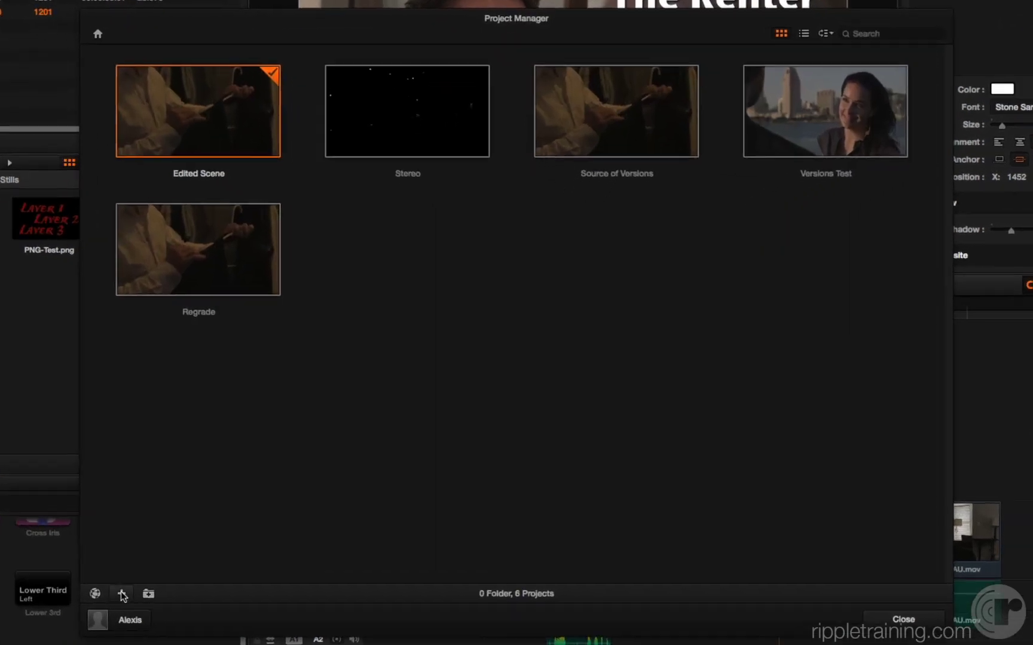
pyautogui.click(122, 594)
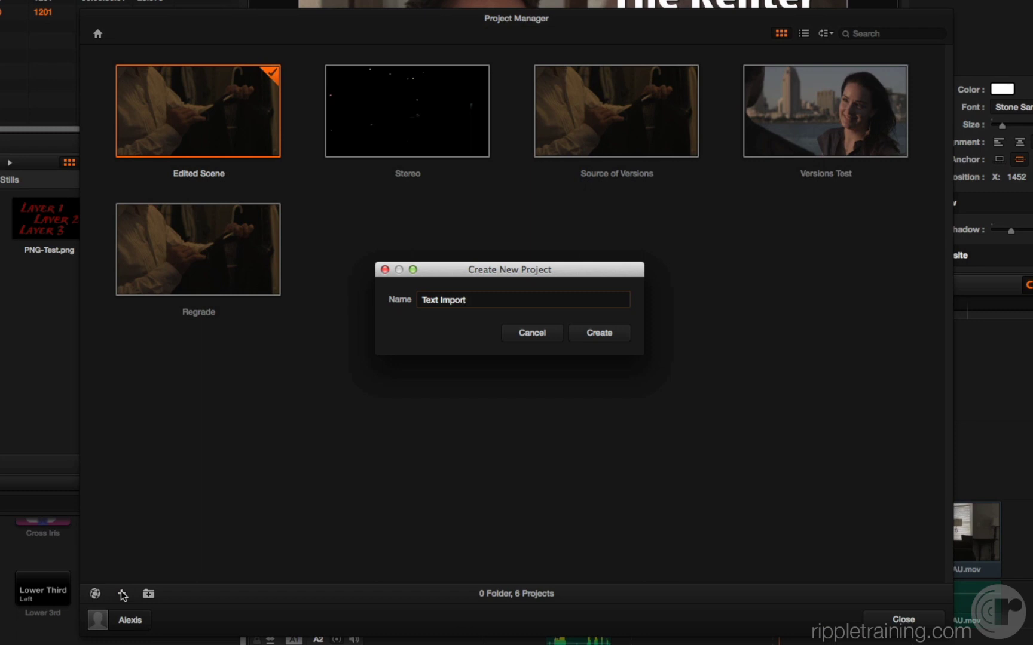
pyautogui.click(592, 330)
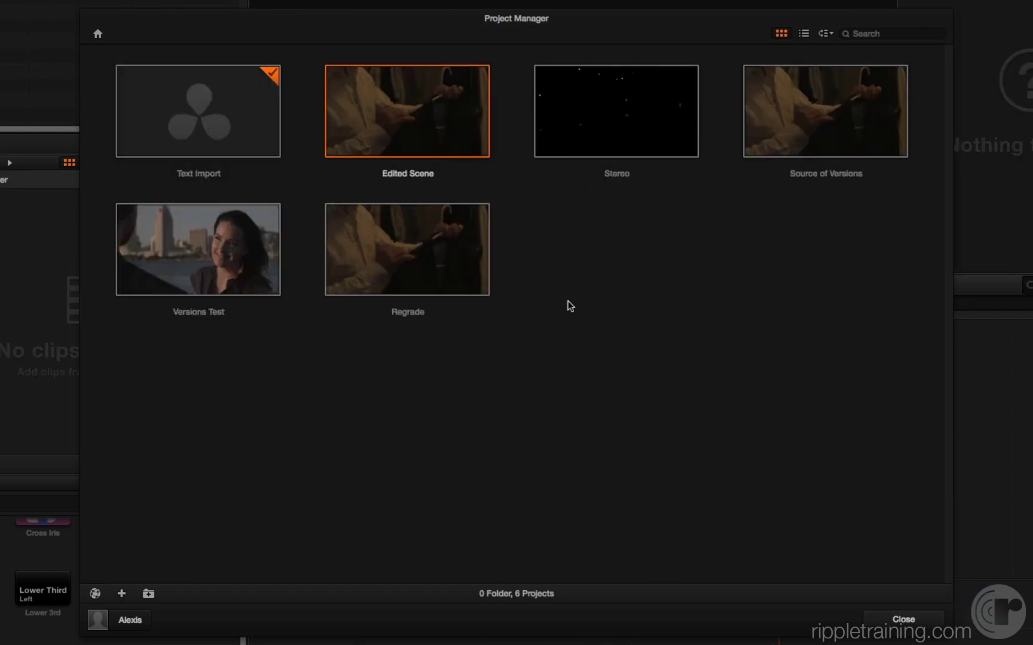
pyautogui.doubleClick(198, 111)
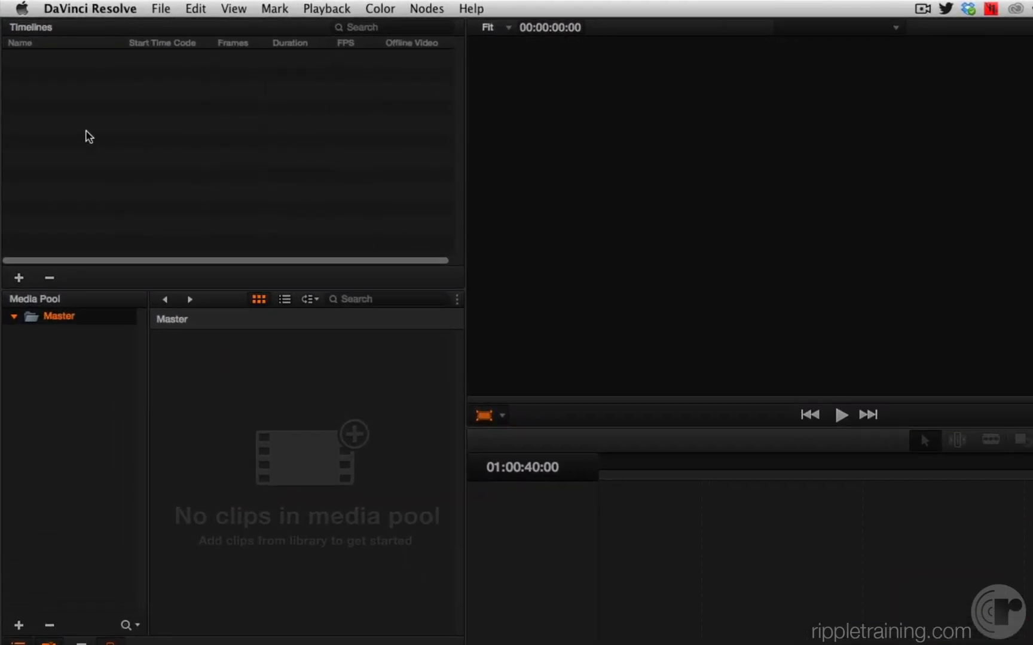
# Import the 'FCP 7 Text demo' XML from File Cabinet Two, accepting the Load XML defaults
pyautogui.rightClick(96, 112)
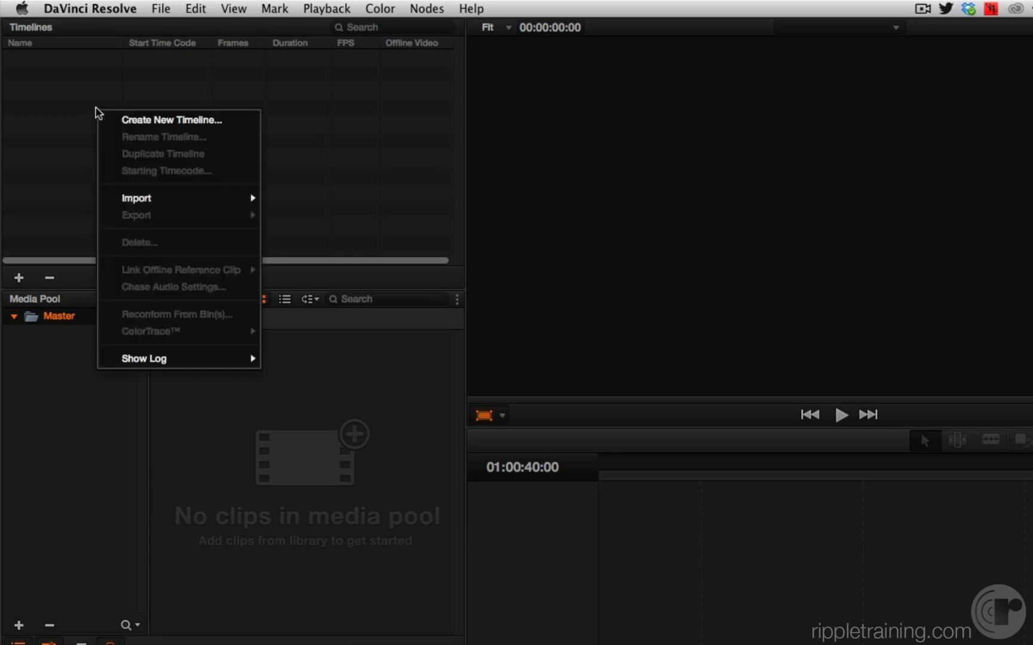
pyautogui.moveTo(157, 202)
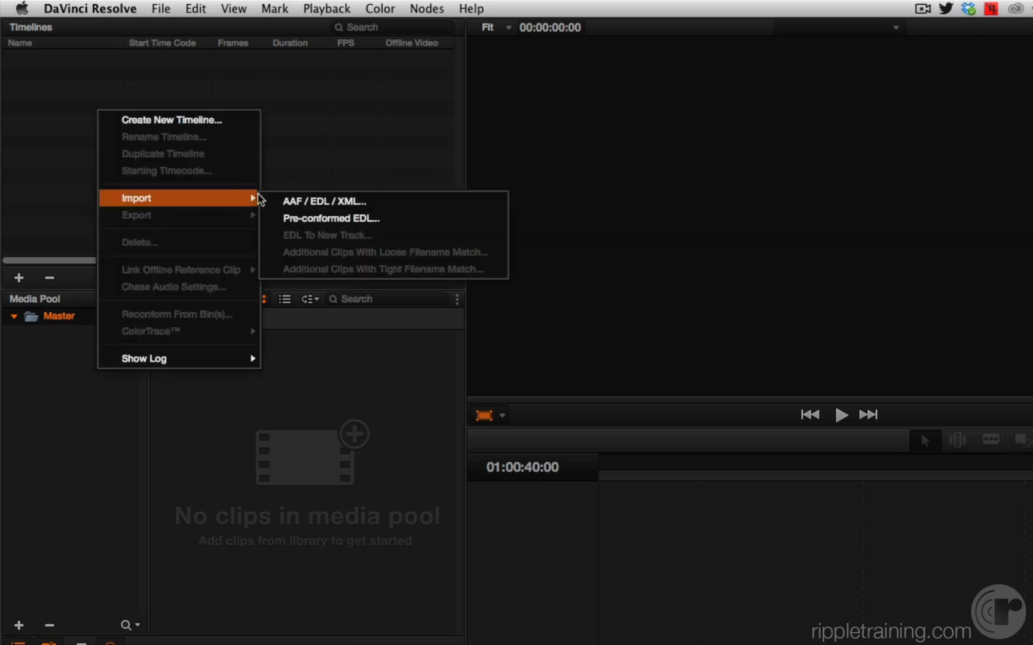
pyautogui.click(300, 202)
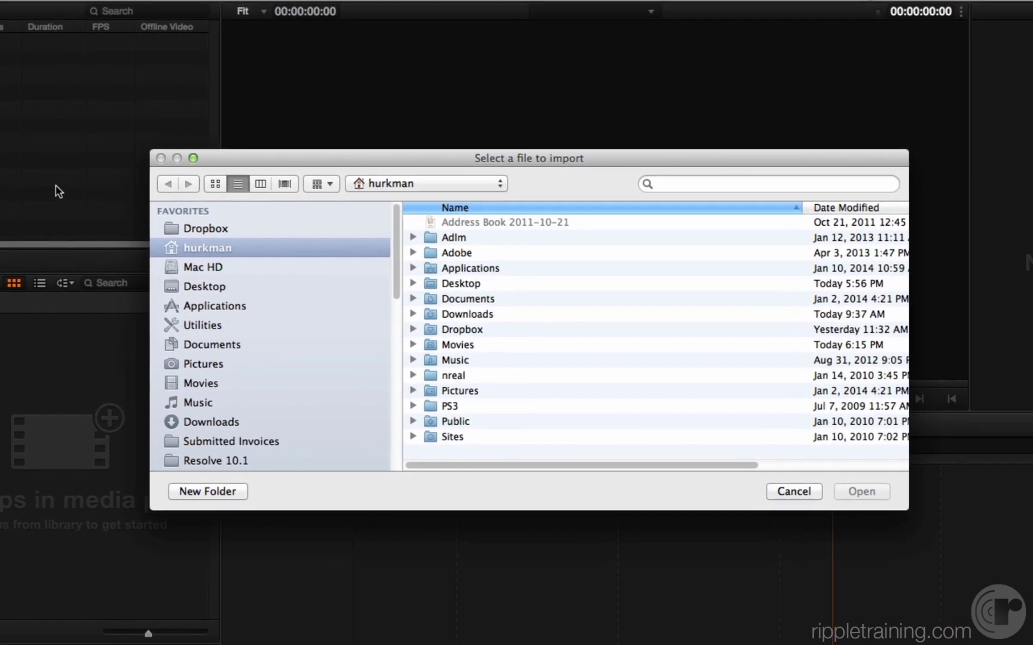
pyautogui.scroll(-10, 291, 347)
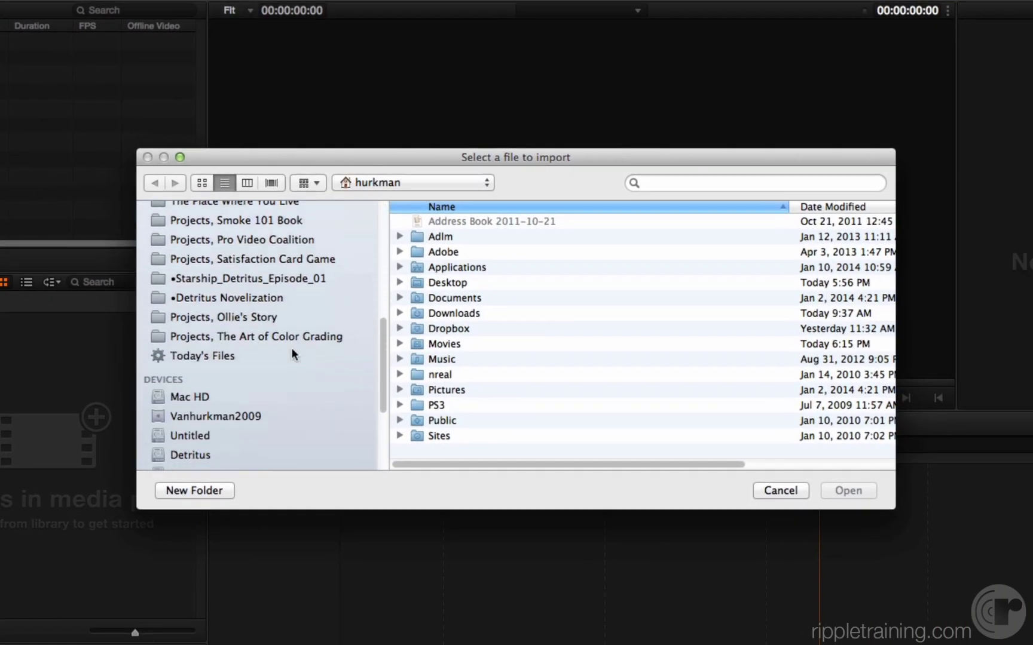
pyautogui.click(274, 381)
pyautogui.doubleClick(500, 353)
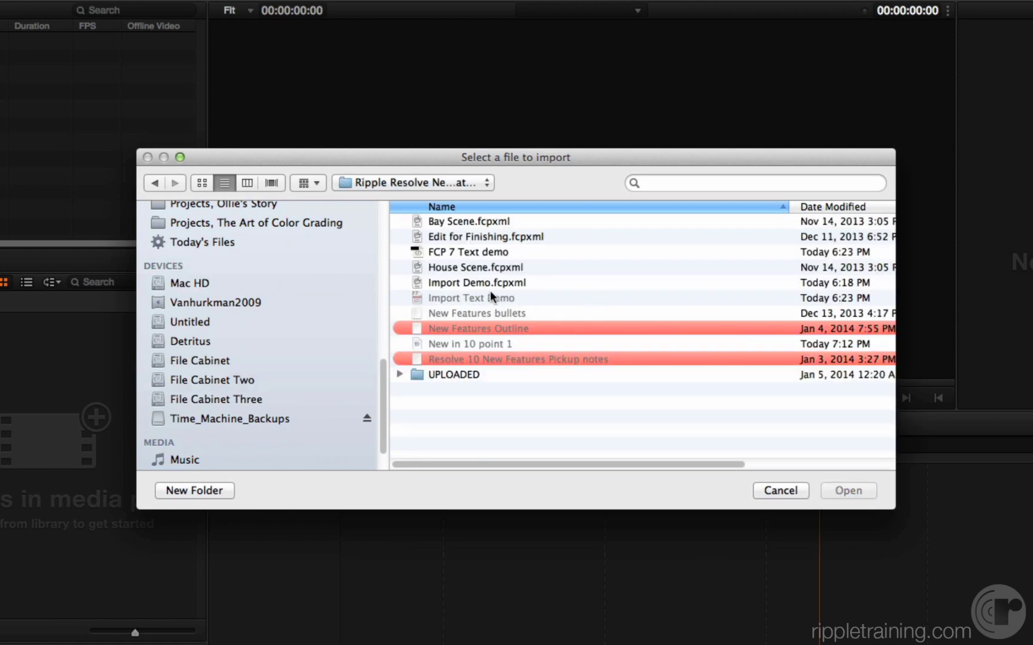
pyautogui.click(470, 253)
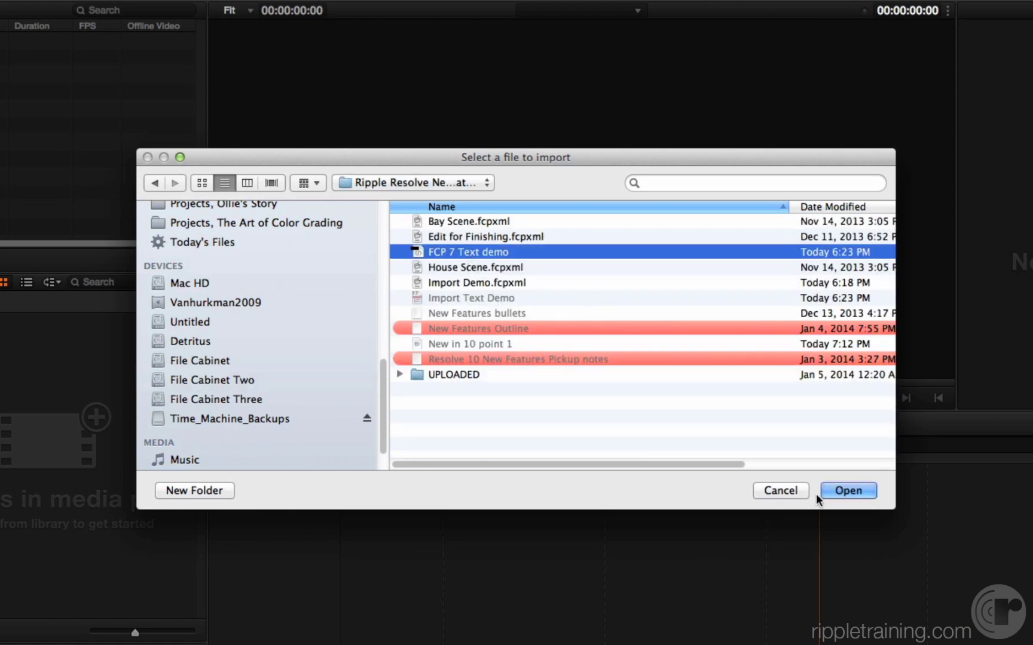
pyautogui.click(834, 490)
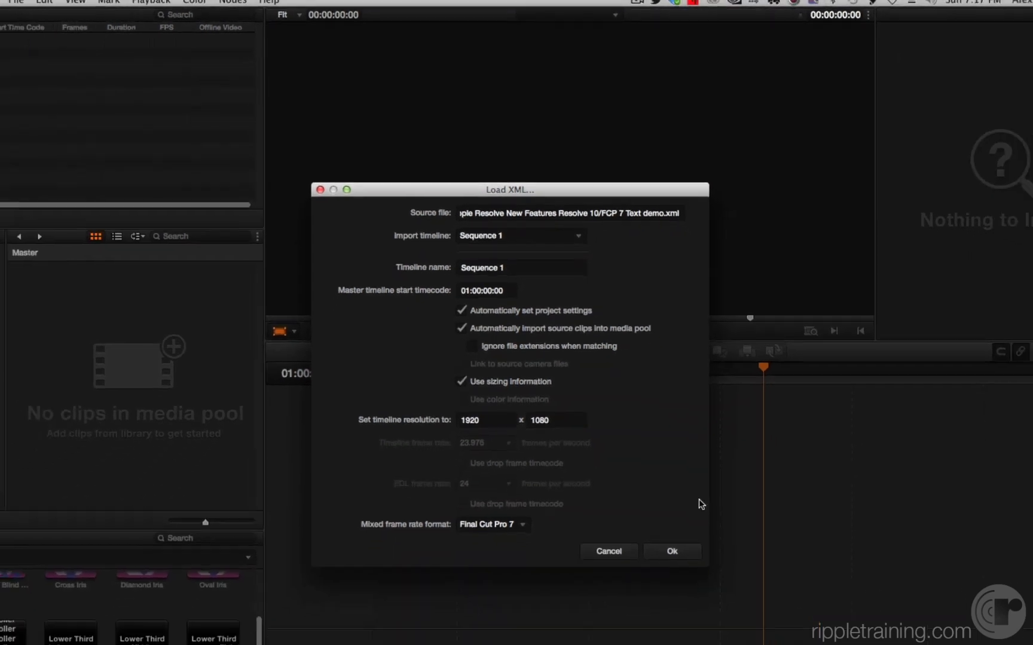
pyautogui.click(646, 457)
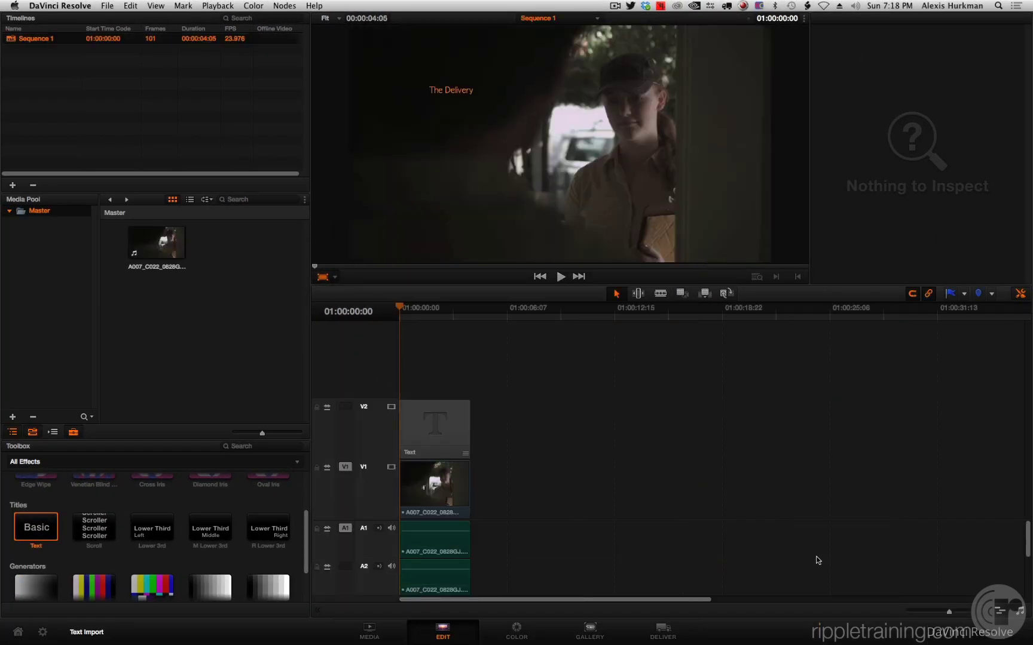
# Fit the sequence, park at 01:00:02:02, and select 'The Delivery' Text clip on V2
pyautogui.hotkey('shift', 'z')
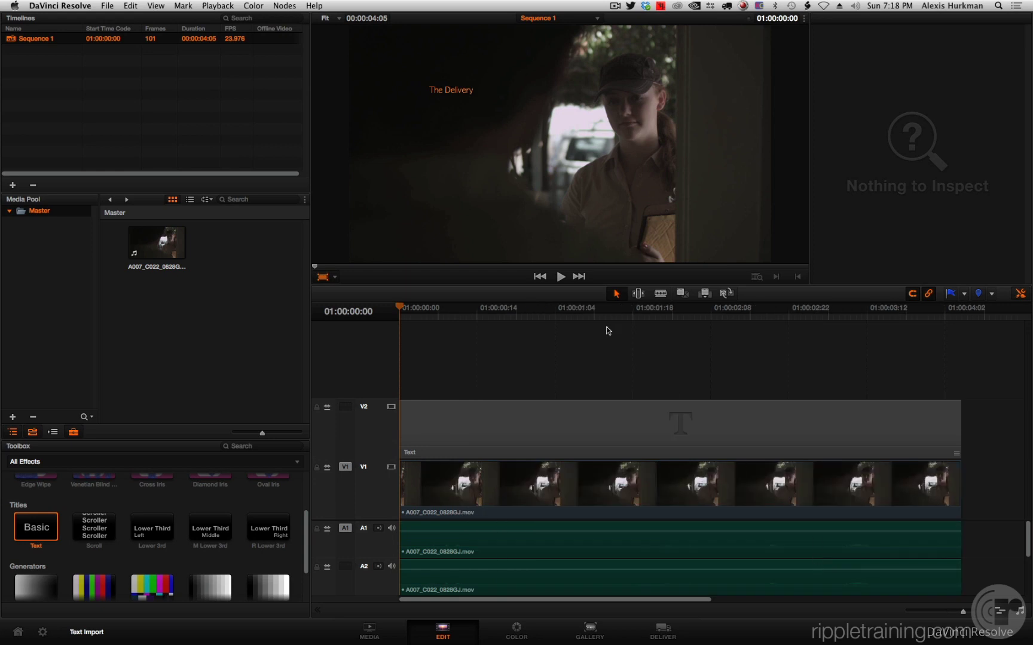
pyautogui.moveTo(589, 316); pyautogui.dragTo(678, 356)
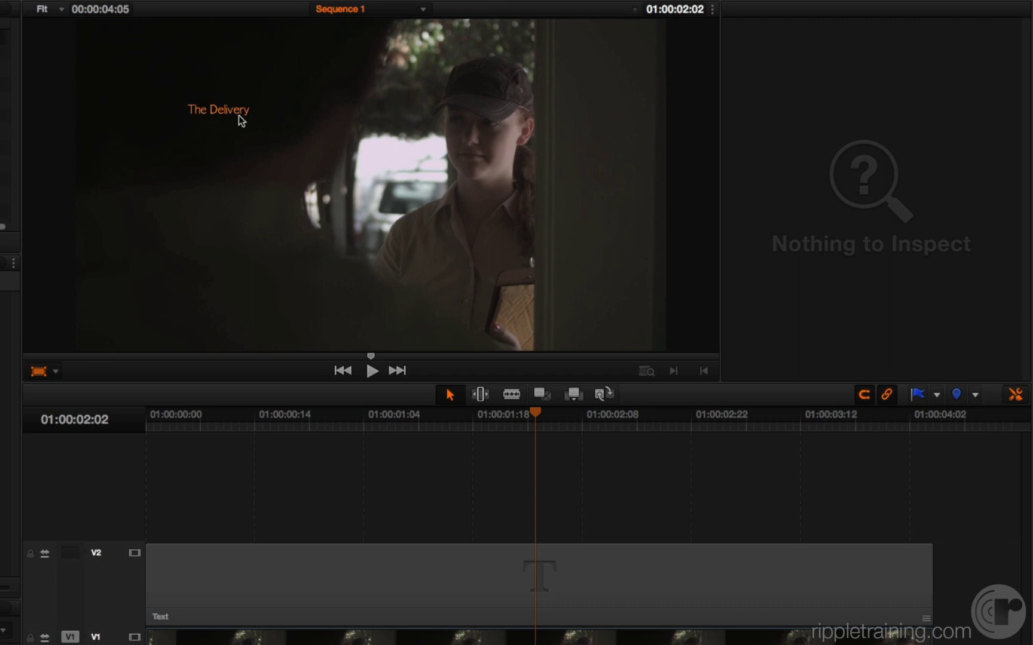
pyautogui.click(348, 590)
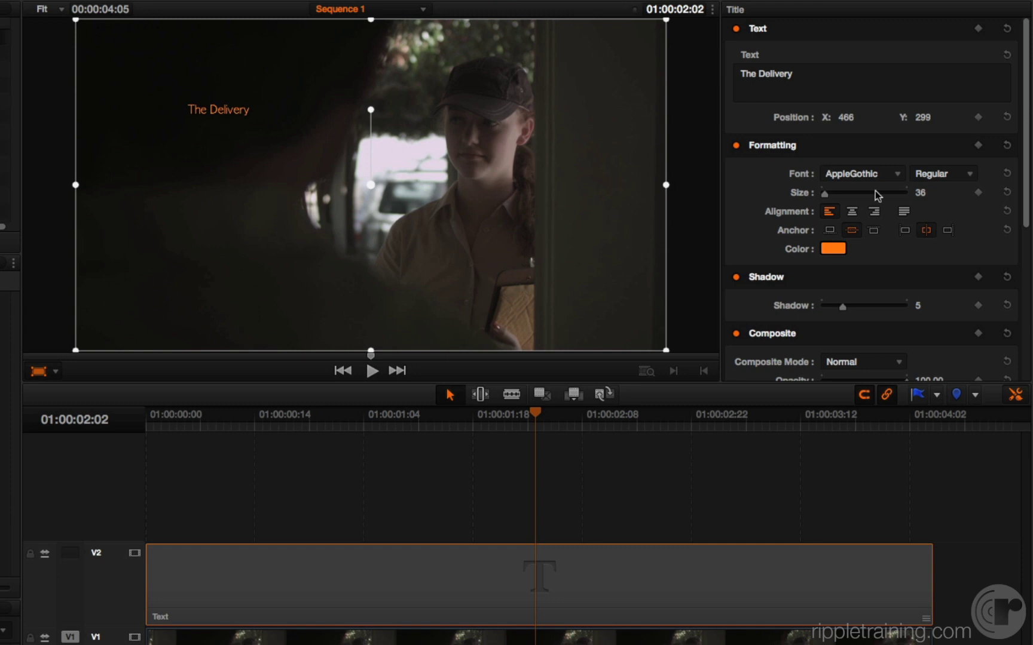
# Increase 'The Delivery' title's font size from 36 to 104
pyautogui.moveTo(926, 191); pyautogui.dragTo(939, 193)
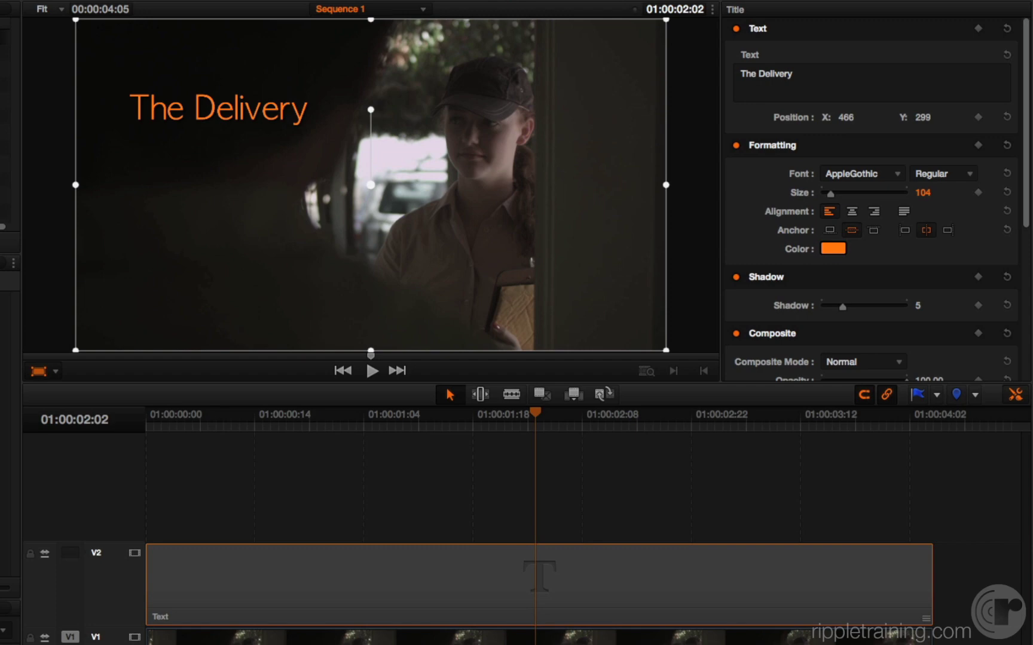
# Move the Text title up to track V3 and add a Grey Scale generator on V2
pyautogui.moveTo(327, 574); pyautogui.dragTo(304, 514)
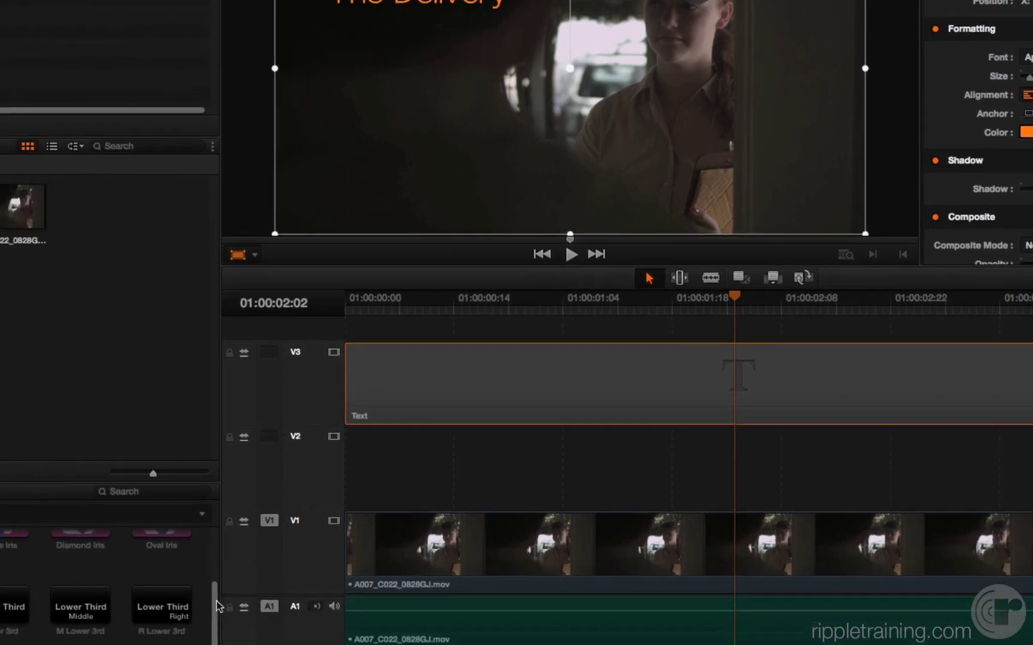
pyautogui.moveTo(213, 602); pyautogui.dragTo(186, 644)
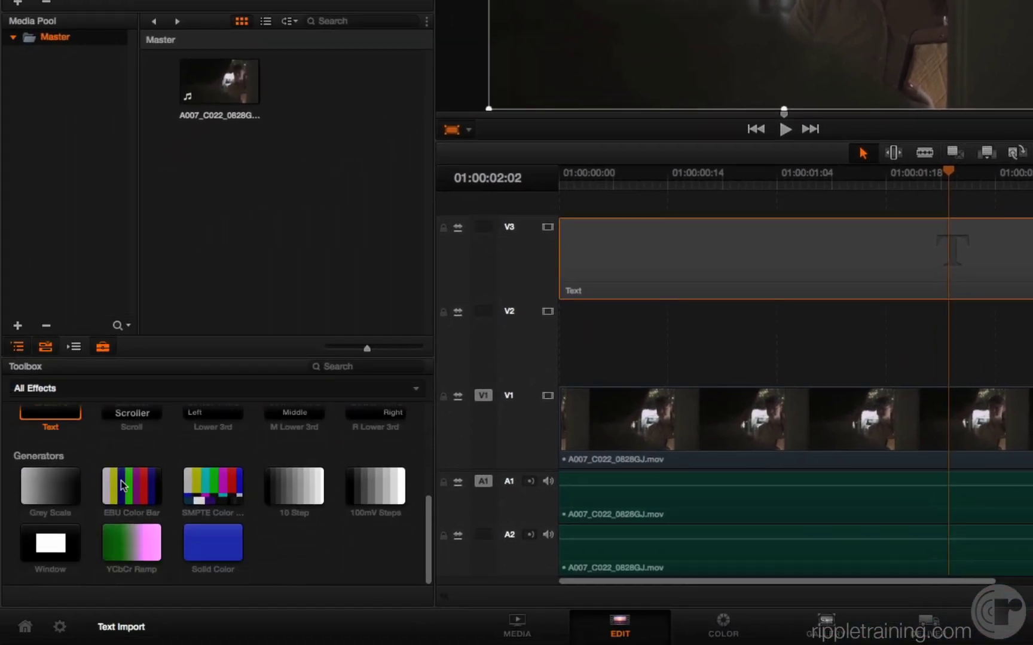
pyautogui.moveTo(51, 484); pyautogui.dragTo(158, 341)
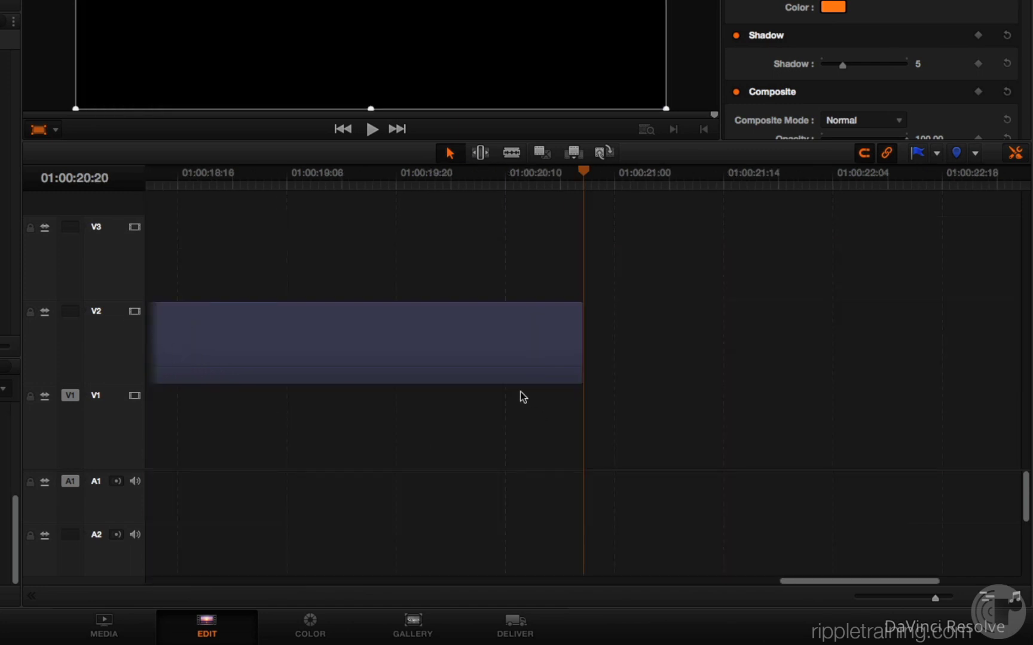
# Trim the Grey Scale clip to end with the four-second clips, previewing at 01:00:01:08
pyautogui.hotkey('shift', 'z')
pyautogui.moveTo(924, 349); pyautogui.dragTo(306, 344)
pyautogui.hotkey('shift', 'z')
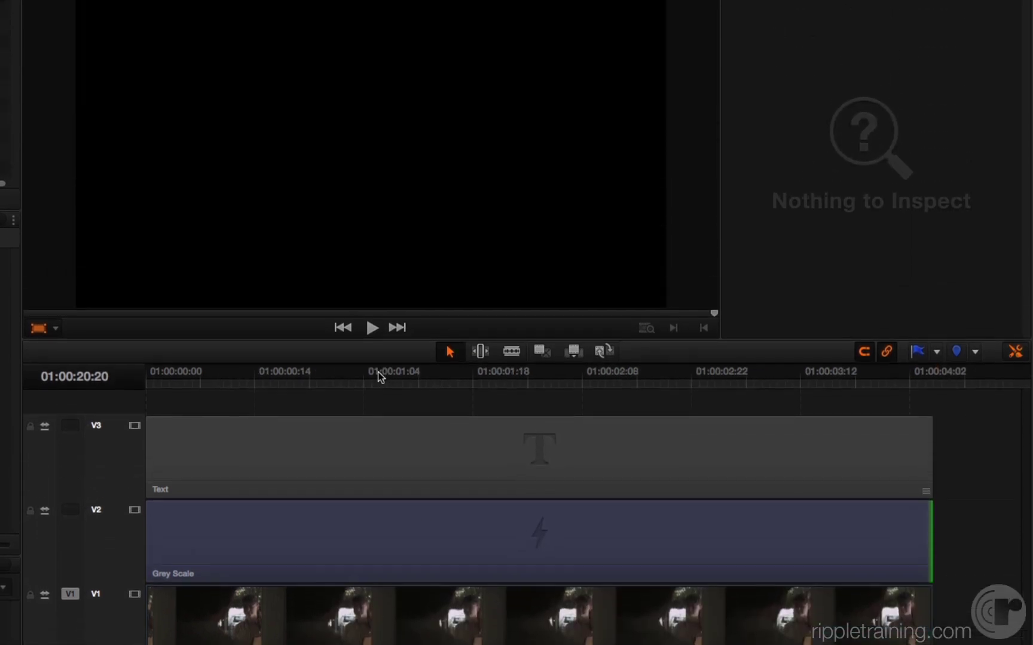
pyautogui.moveTo(378, 371); pyautogui.dragTo(431, 411)
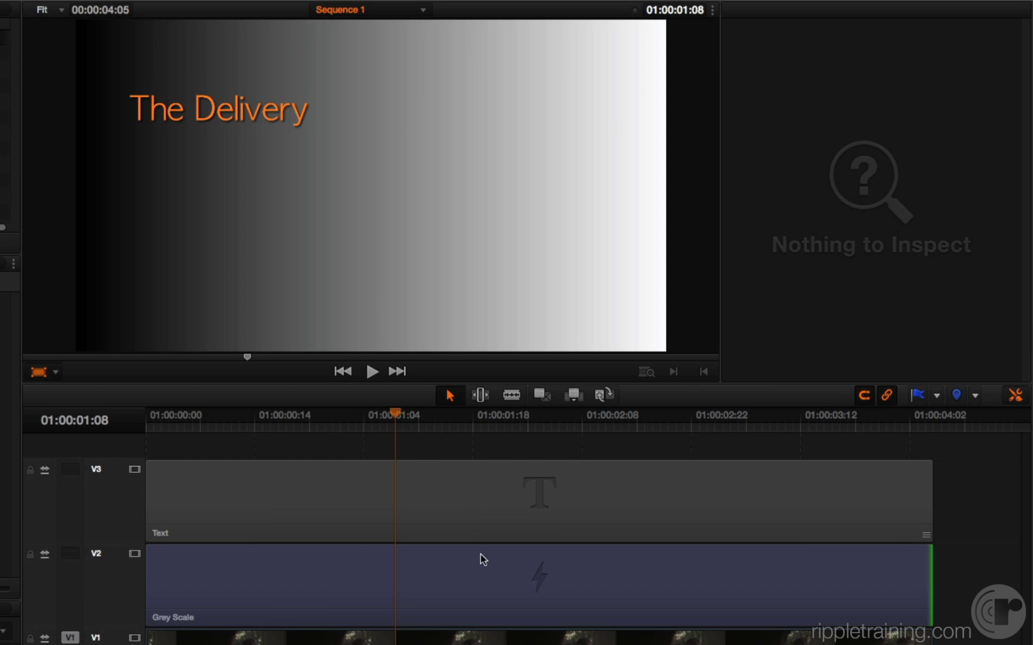
# Set the Grey Scale clip's Composite Mode to Multiply
pyautogui.click(457, 576)
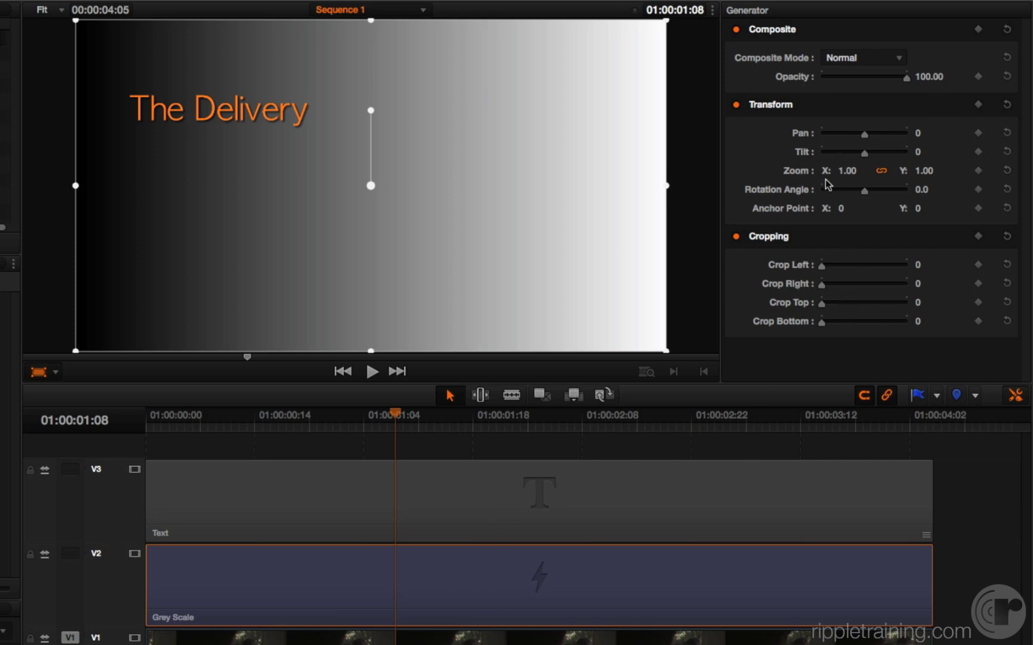
pyautogui.click(851, 57)
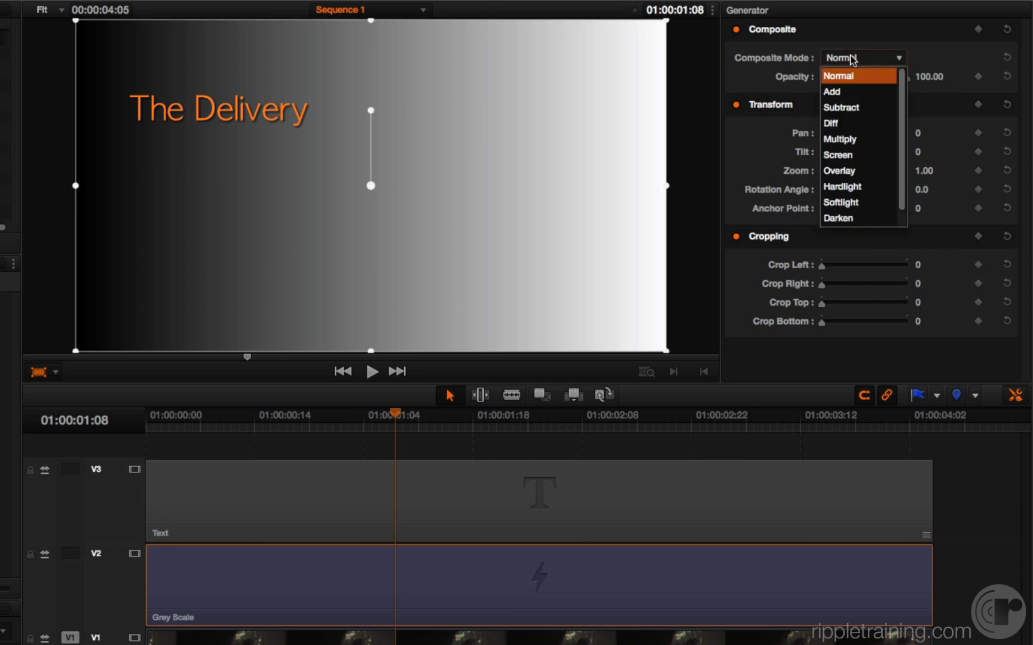
pyautogui.click(864, 139)
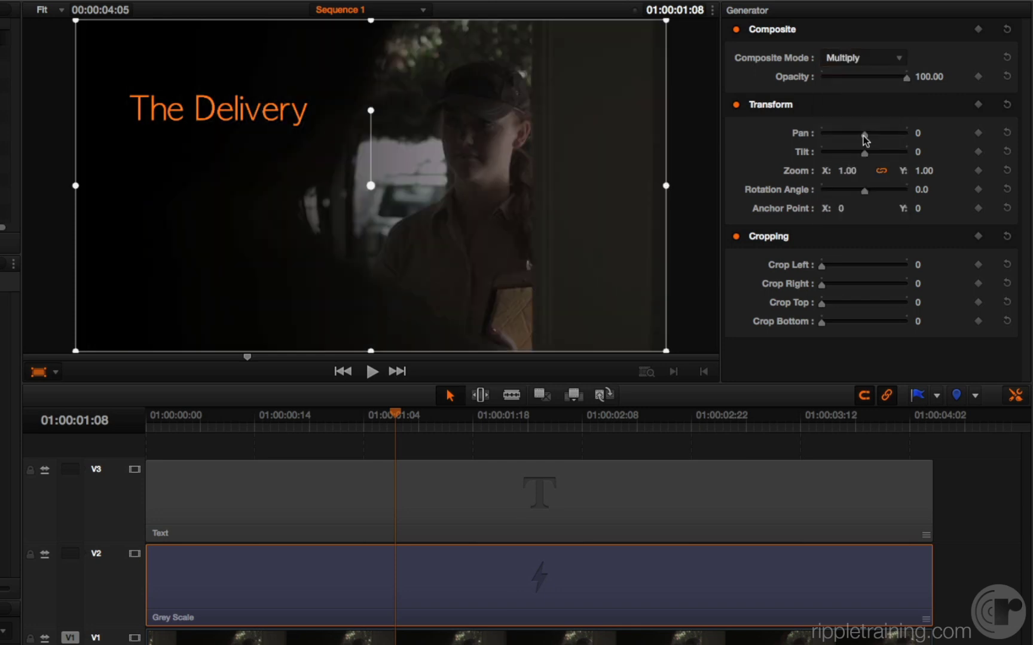